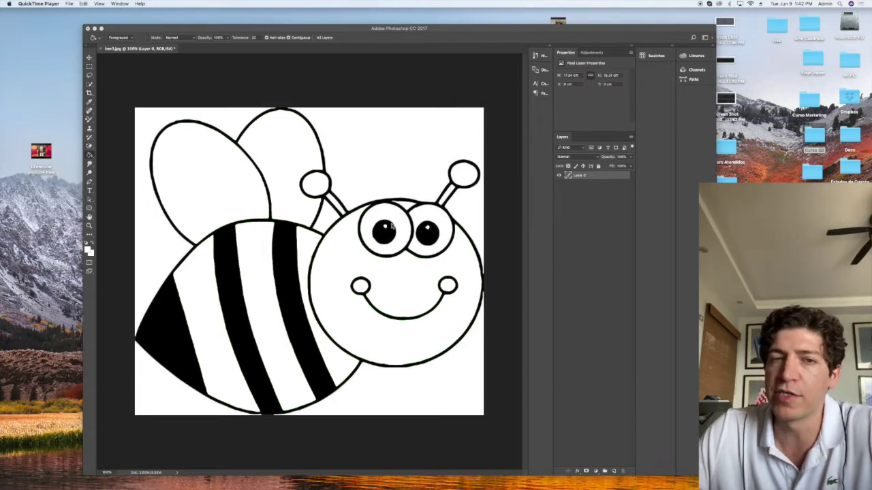
Switch to Photoshop, reposition its window slightly and select the Paint Bucket tool
left_click(398, 29)
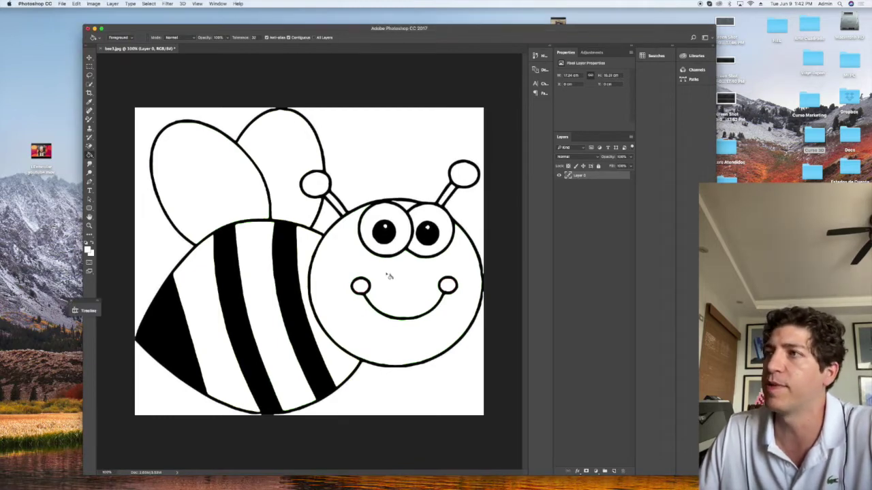
left_click_drag(417, 30, 421, 36)
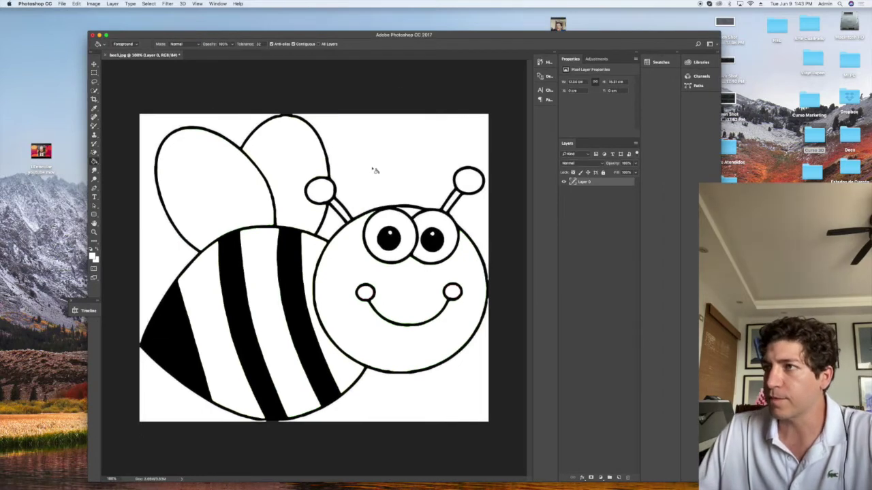
right_click(101, 163)
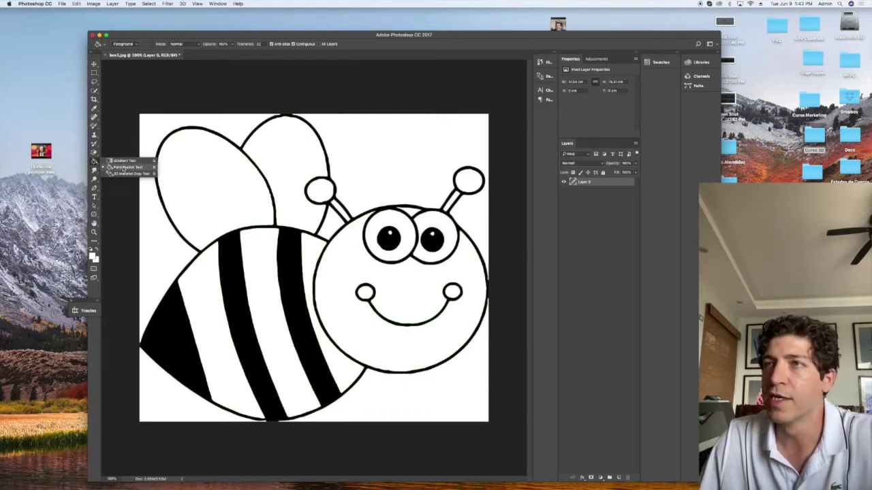
left_click(130, 167)
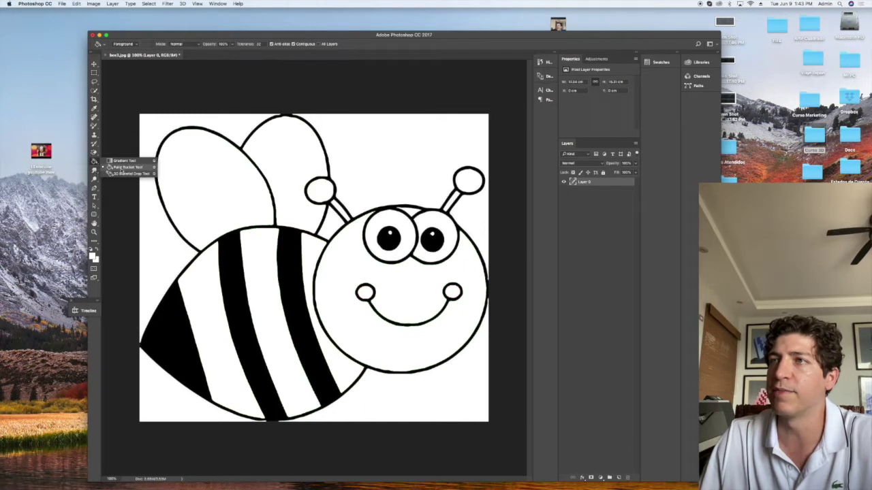
left_click(125, 168)
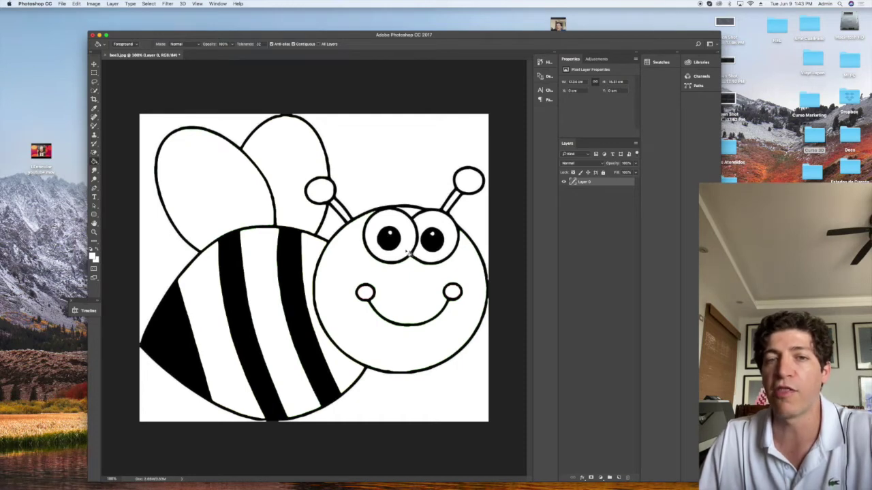
Set the foreground color to red and fill the white middle stripe of the bee's body
left_click(93, 256)
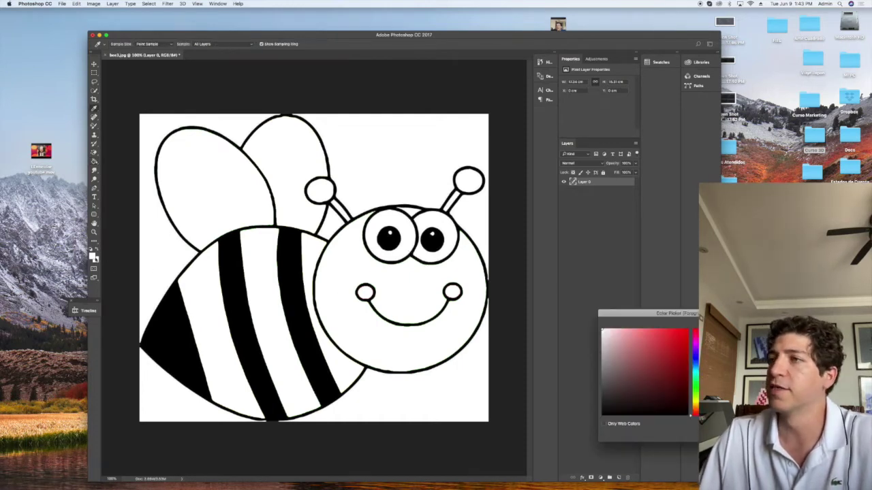
left_click(683, 336)
left_click(754, 328)
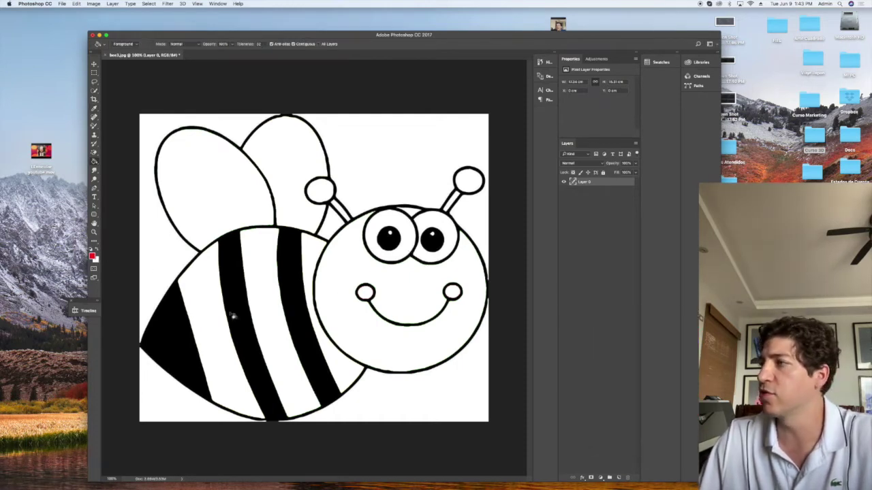
left_click(286, 296)
key("super+z")
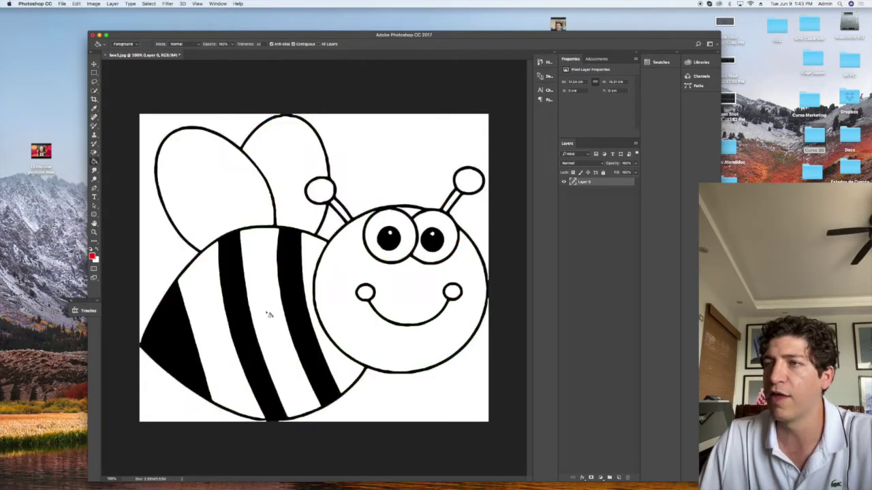
left_click(268, 314)
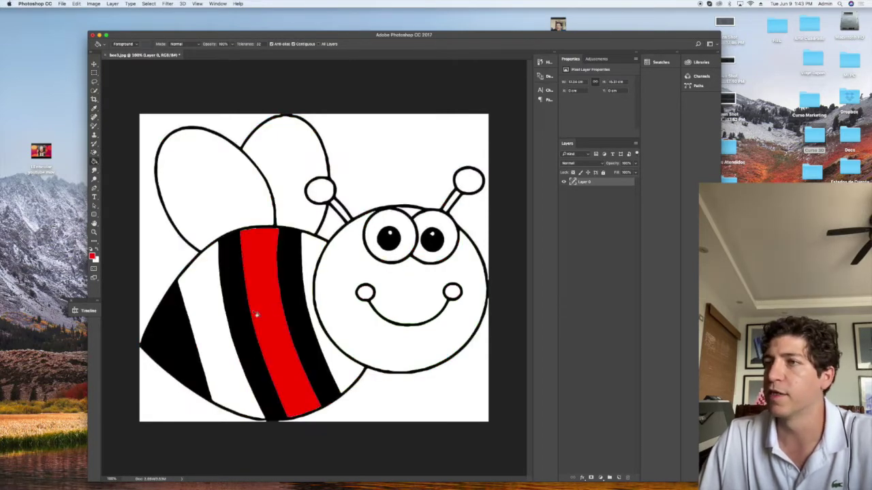
Fill both cheeks and both round antenna tips of the bee with red
left_click(361, 288)
left_click(453, 294)
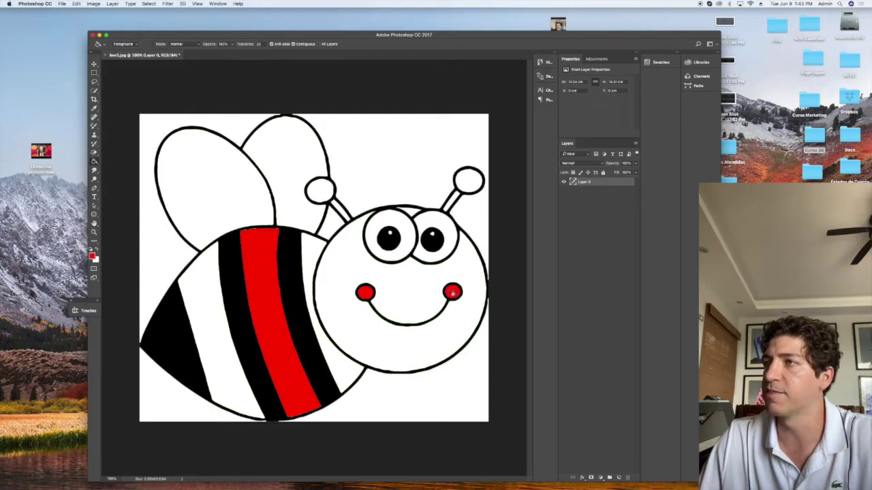
left_click(320, 194)
left_click(469, 181)
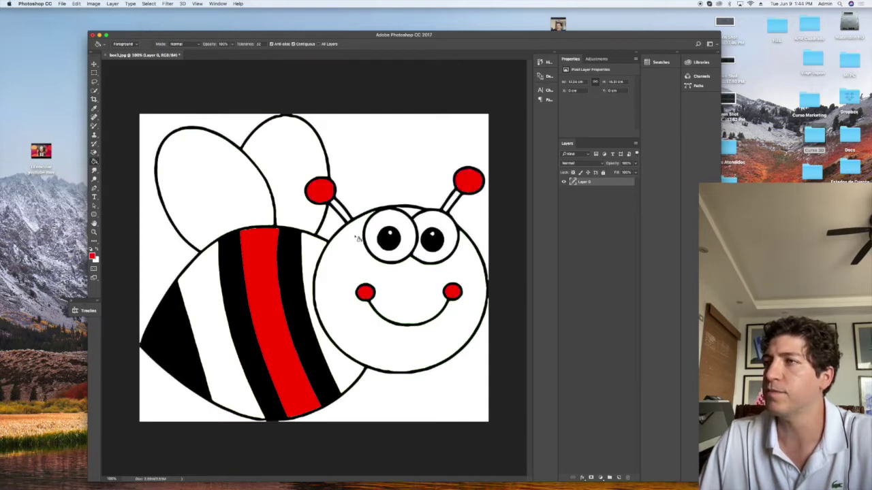
Set the foreground color to light blue and fill the bee's front and rear white body stripes and its face
left_click(92, 256)
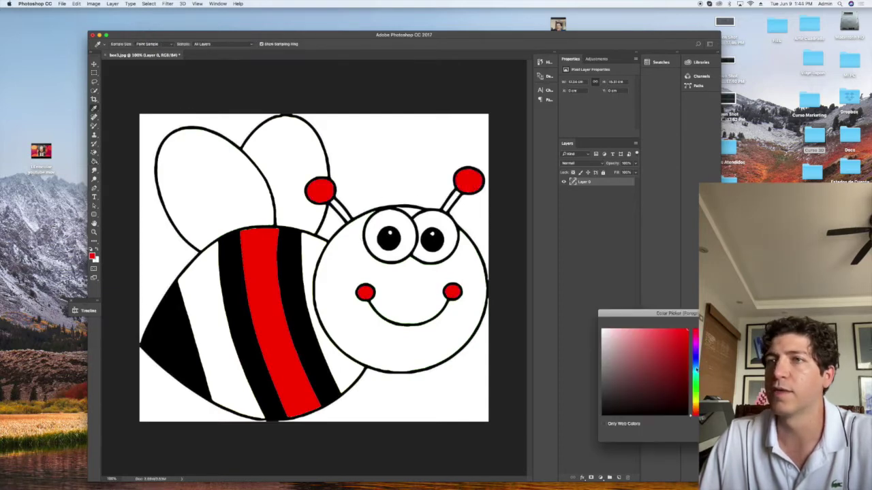
left_click(696, 369)
key("Return")
left_click(314, 261)
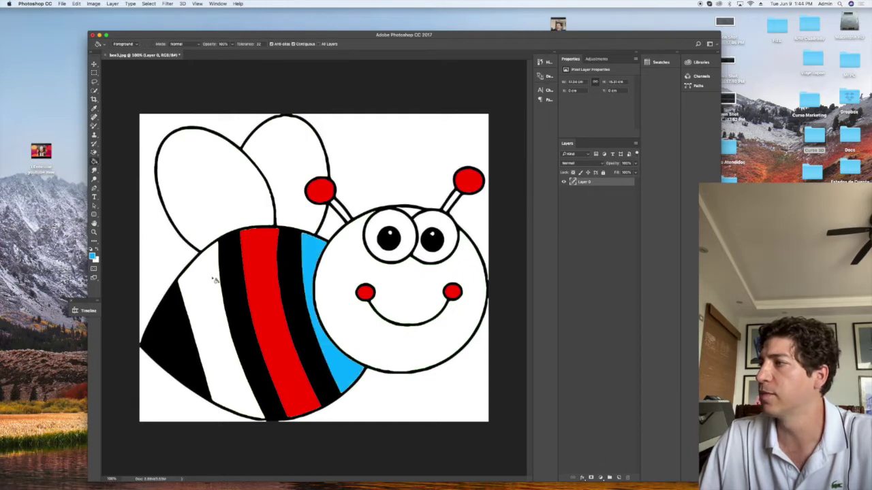
left_click(213, 280)
left_click(331, 278)
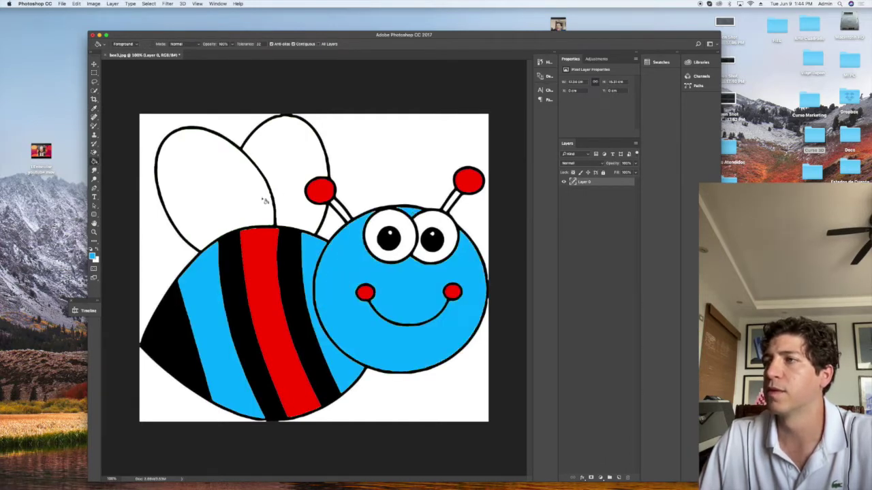
Set the foreground color to yellow and fill both wings and both antenna stalks
left_click(93, 257)
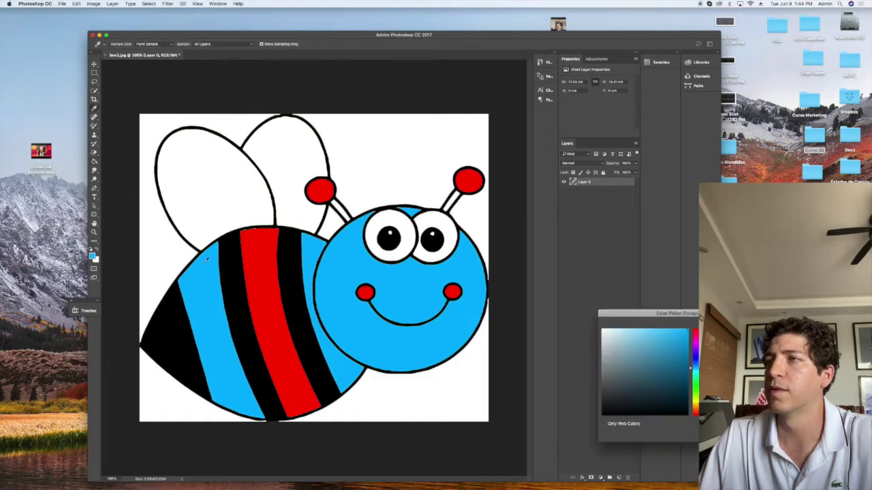
left_click(695, 402)
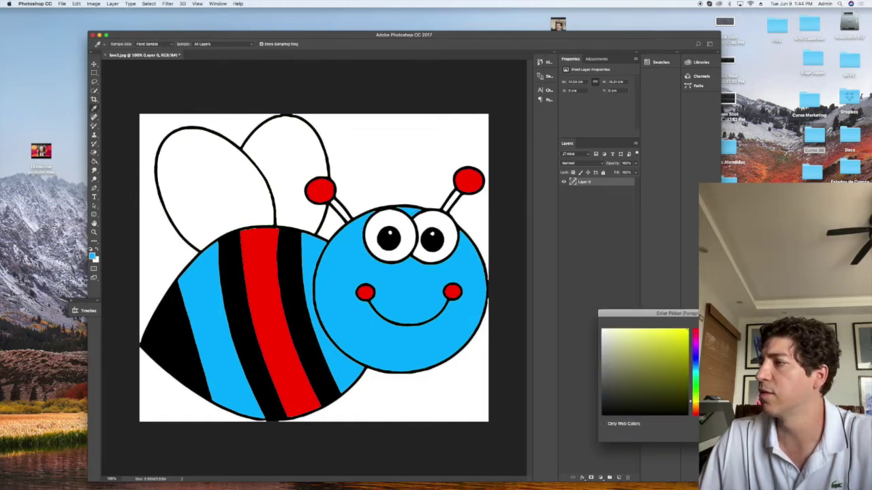
key("Return")
left_click(256, 212)
left_click(309, 213)
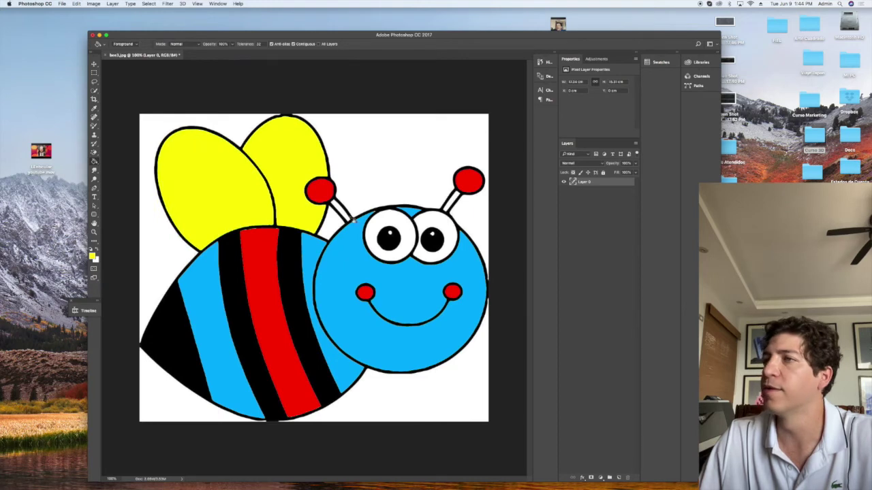
left_click(340, 211)
left_click(451, 200)
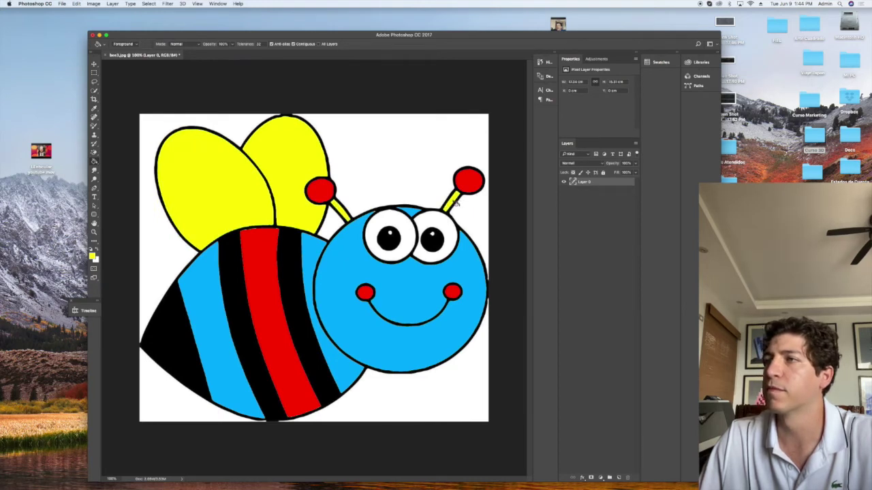
Save a copy of the colored bee to the Desktop in JPEG format under the name bee5.jpg
key("super+shift+s")
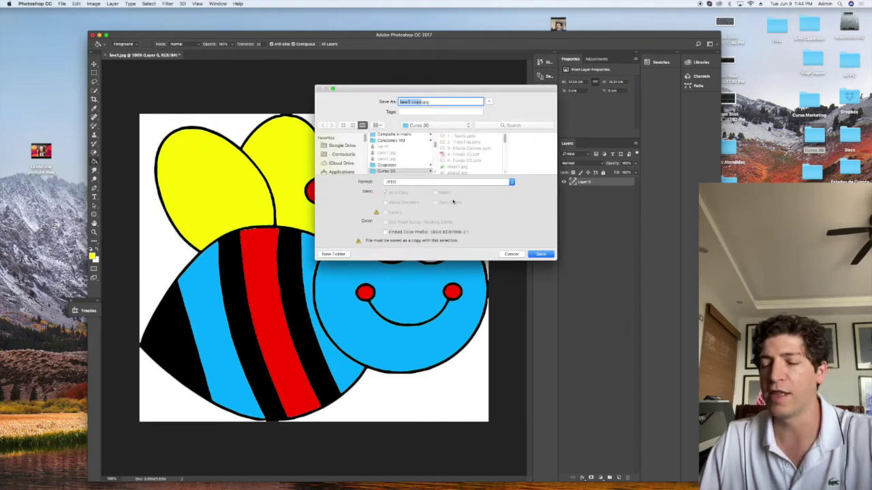
type("bee4")
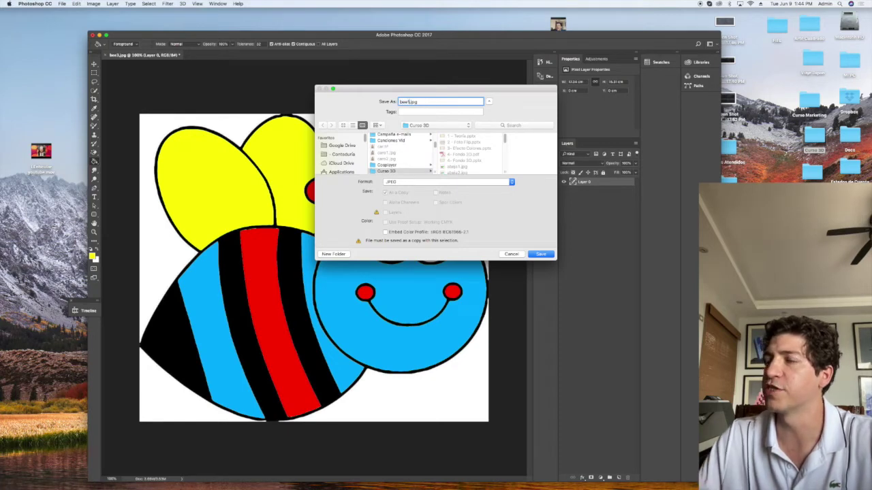
scroll(344, 160, "down", 3)
scroll(346, 160, "up", 3)
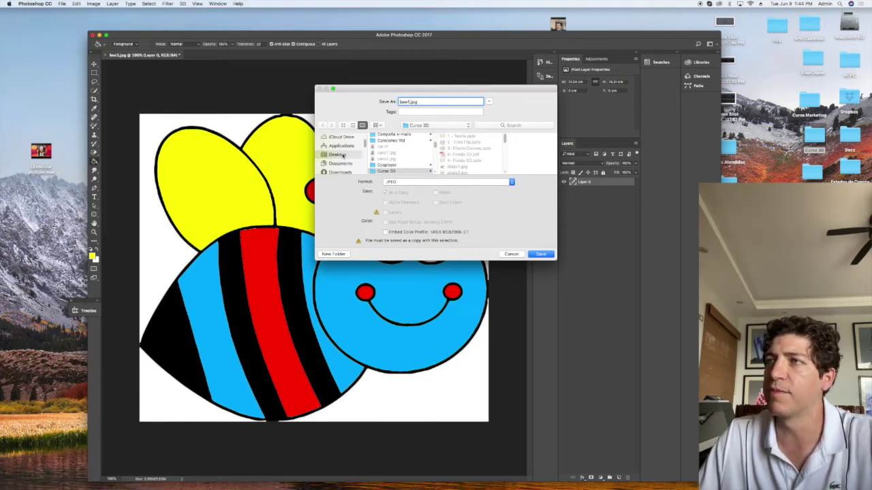
left_click(343, 156)
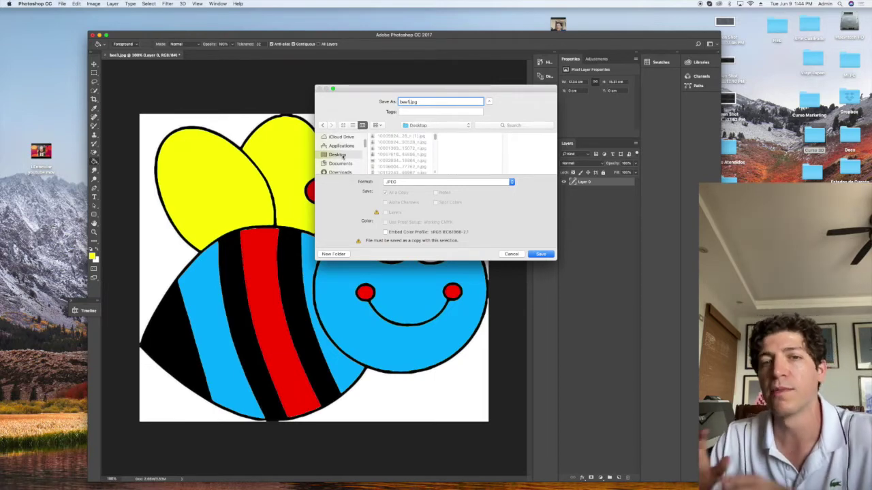
left_click(541, 254)
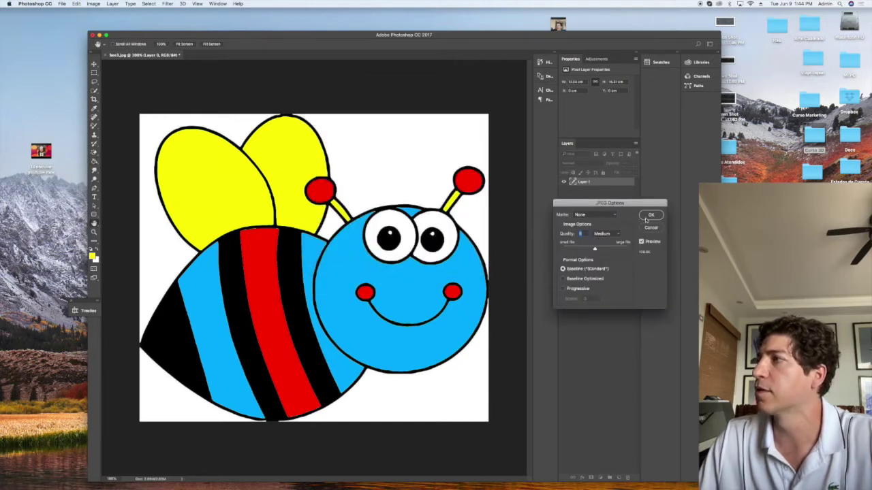
Export the JPEG at Maximum quality and check the saved file on the desktop
left_click_drag(597, 248, 657, 248)
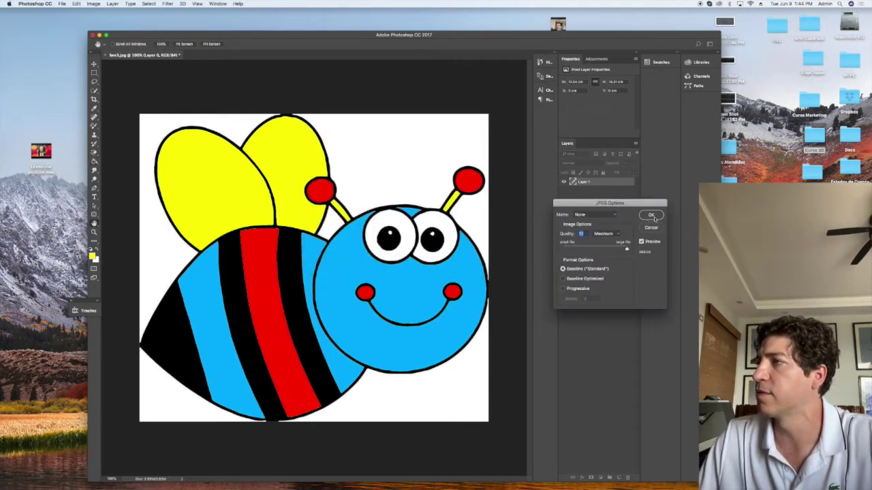
left_click(653, 218)
key("F11")
key("F11")
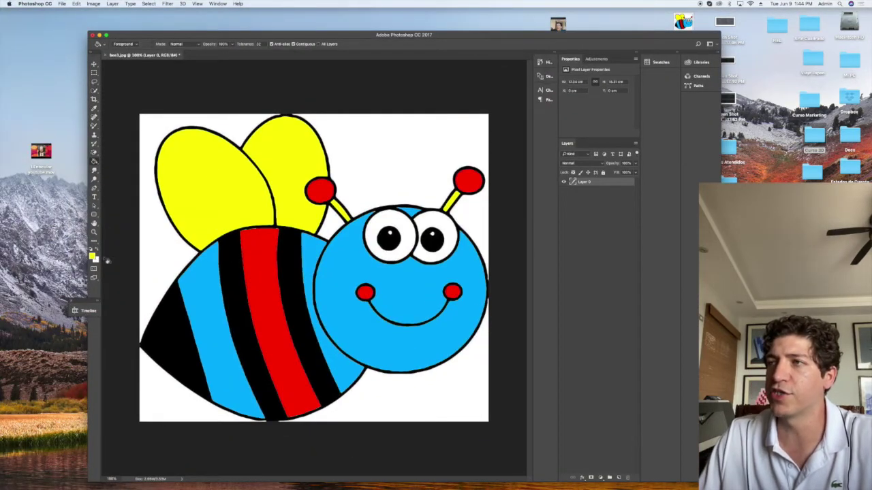
Refill the bee's rear body stripe and face with yellow, and its antenna stalks and wings with cyan
left_click(207, 300)
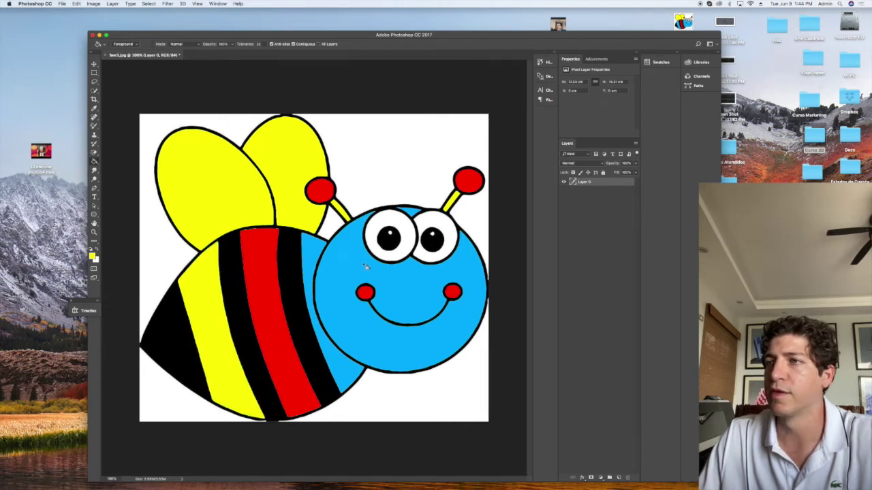
left_click(366, 267)
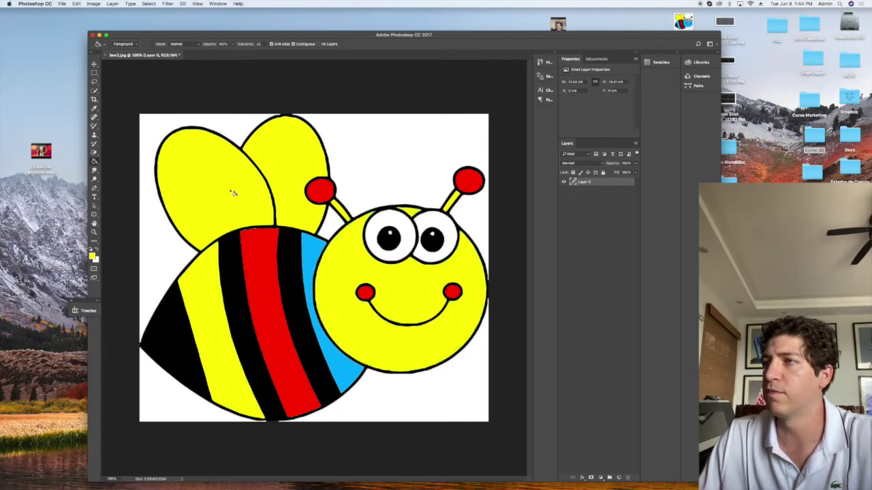
left_click(93, 257)
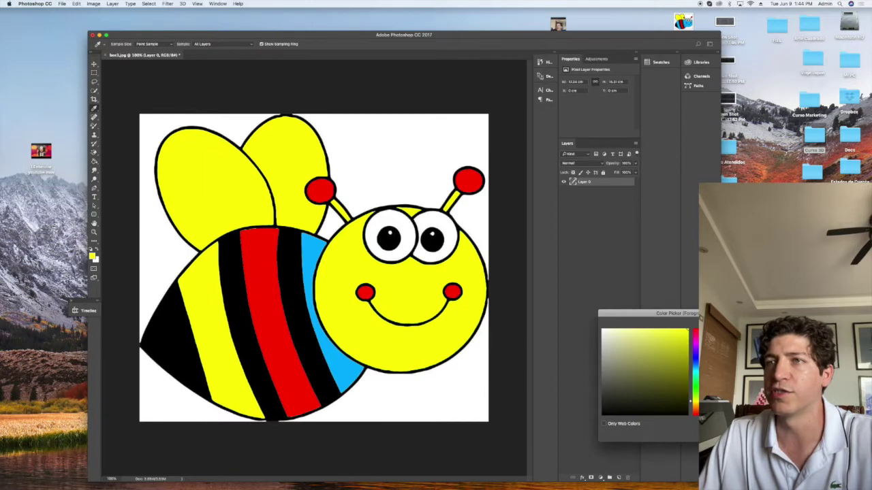
left_click(695, 371)
key("Return")
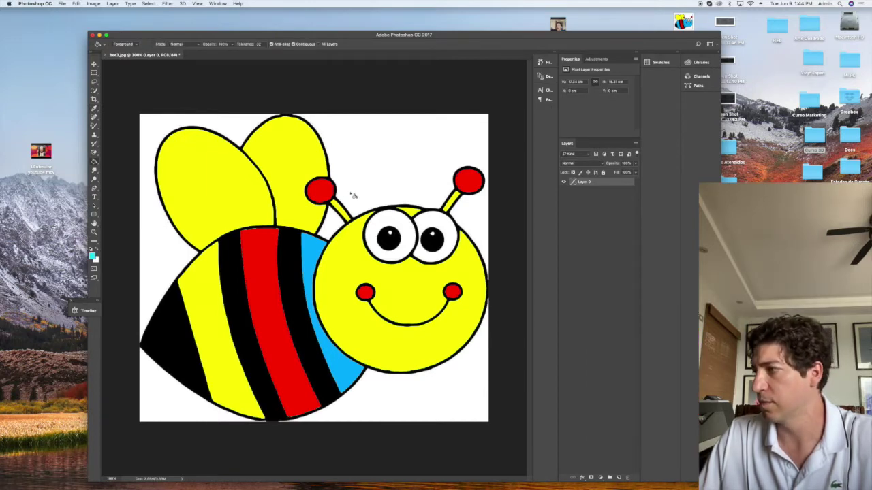
left_click(340, 210)
left_click(454, 199)
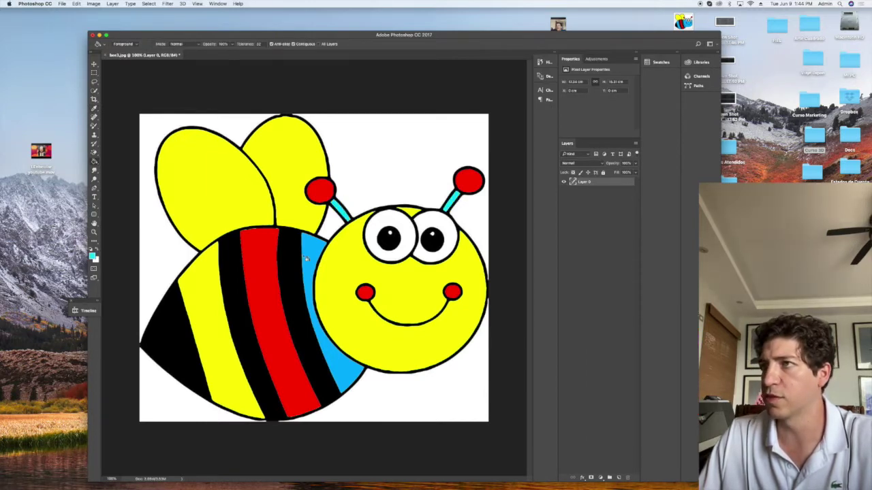
left_click(248, 183)
left_click(291, 175)
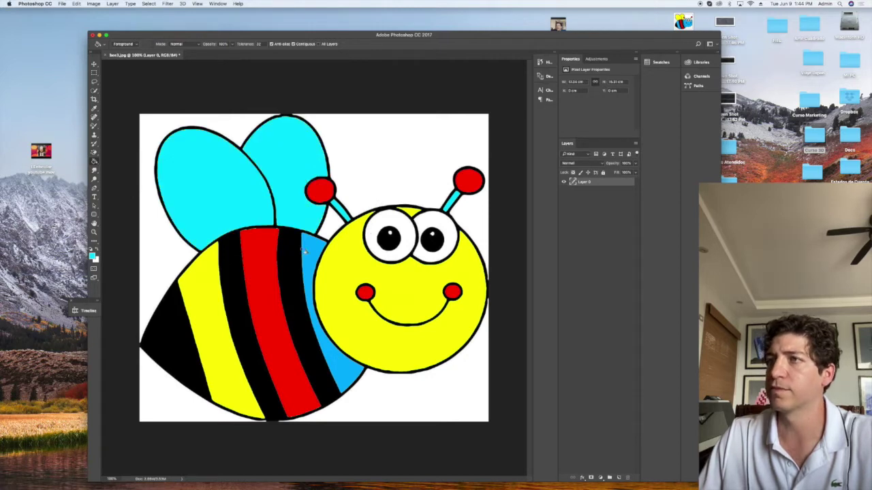
Set the foreground color to bright green and refill the cheeks, antenna tips and middle body stripe
left_click(93, 257)
left_click(694, 394)
key("Return")
left_click(365, 293)
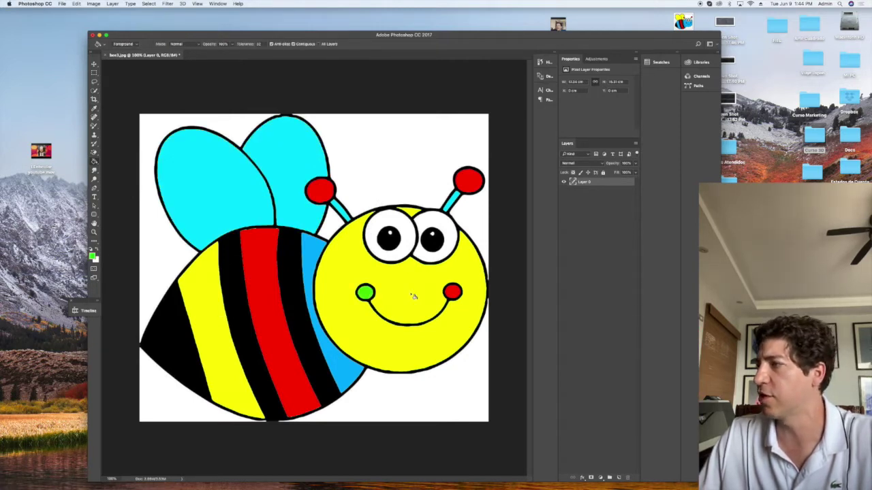
left_click(455, 293)
left_click(469, 180)
left_click(320, 191)
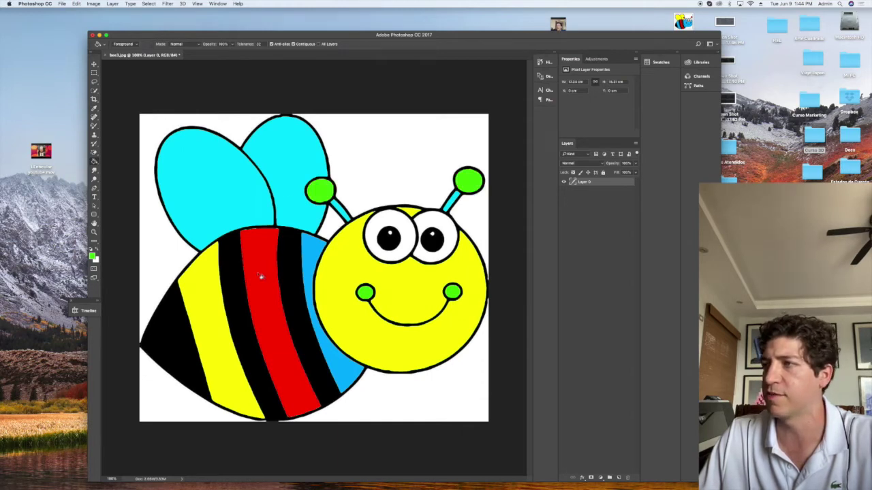
left_click(261, 276)
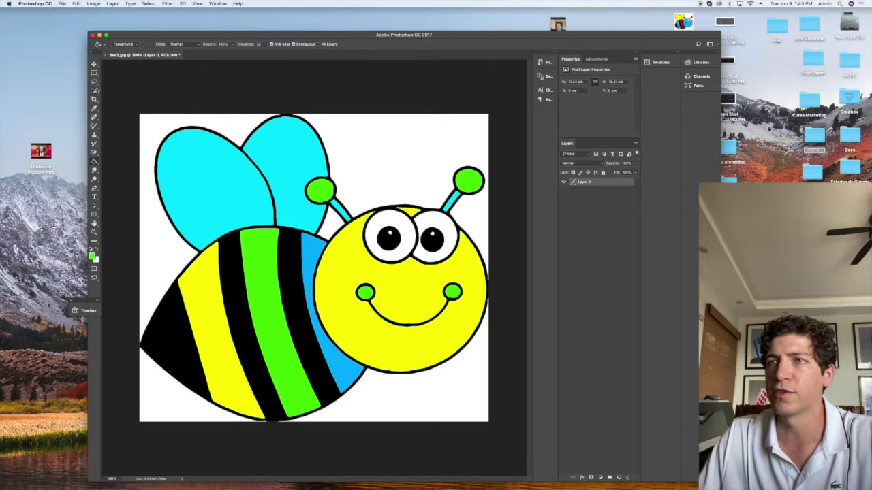
Refill the bee's front body stripe with the yellow sampled from the rear stripe
left_click(215, 292, "alt")
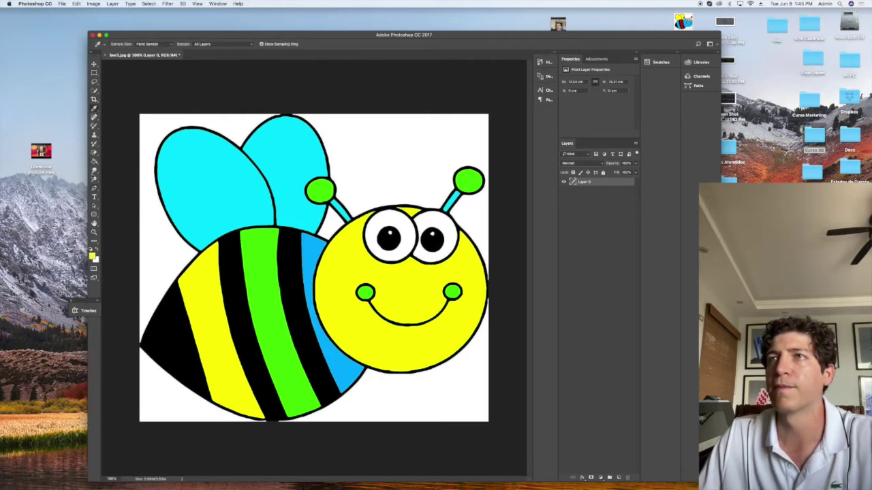
left_click(310, 250)
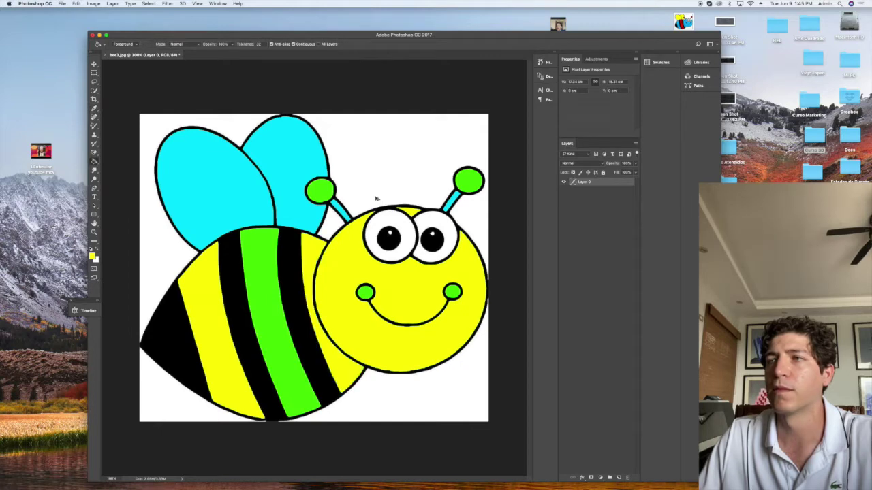
Save a copy of the yellow and green bee to the Desktop in JPEG format as bee2.jpg
key("super+shift+s")
type("bee2")
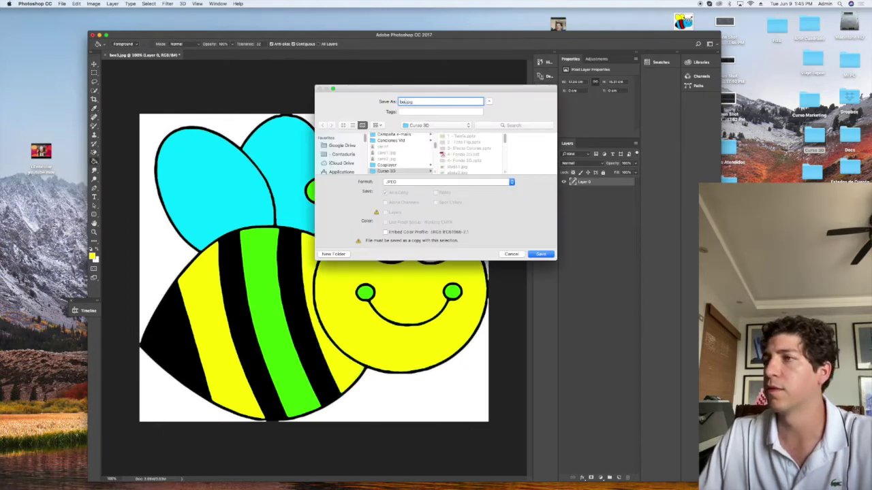
left_click(545, 254)
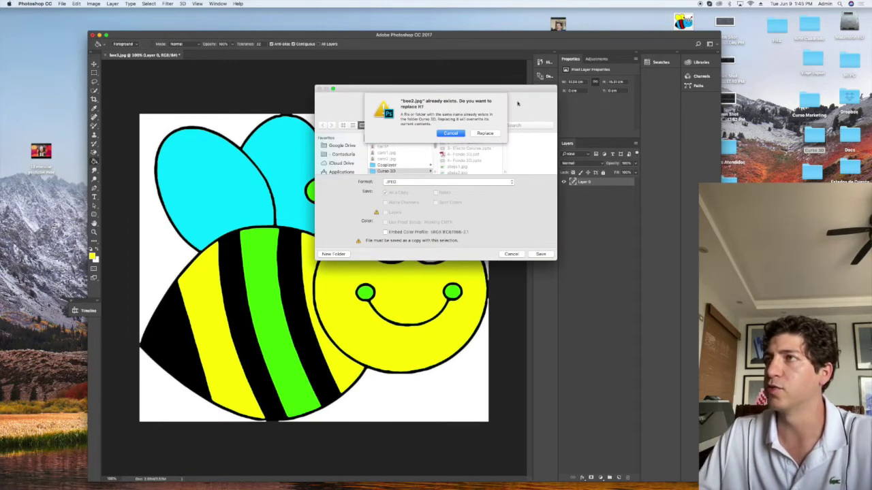
left_click(451, 133)
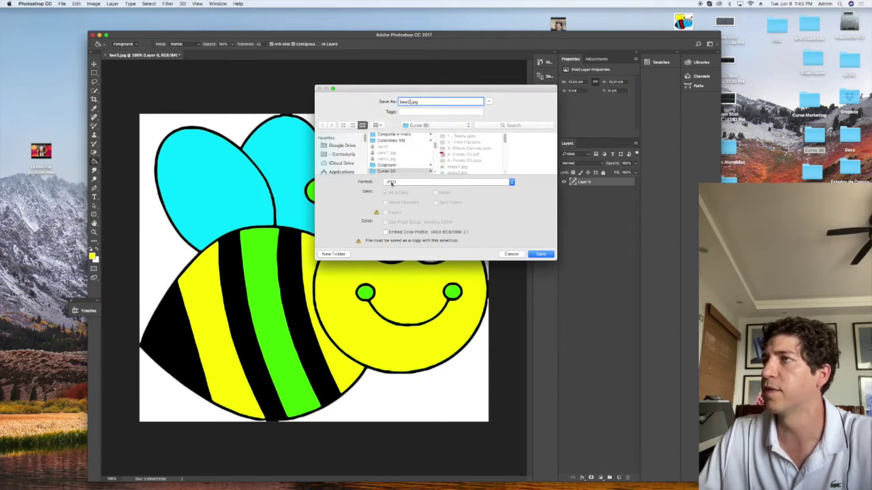
scroll(352, 170, "down", 4)
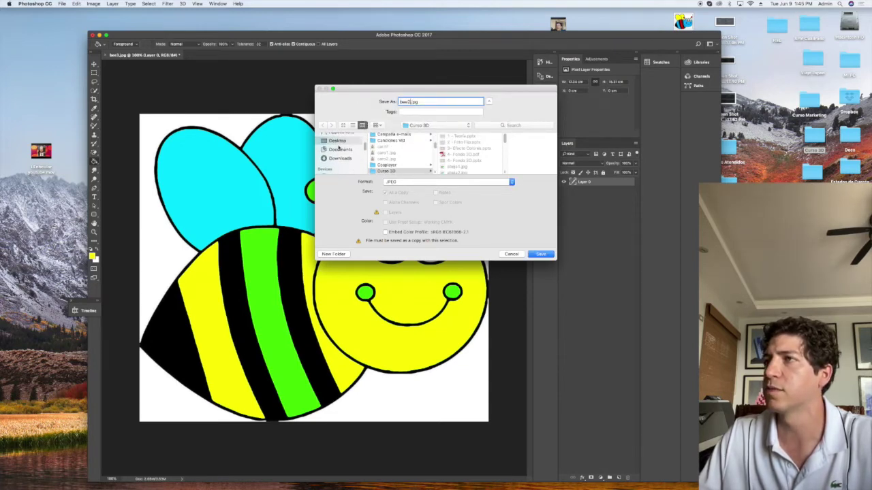
left_click(541, 254)
left_click(650, 216)
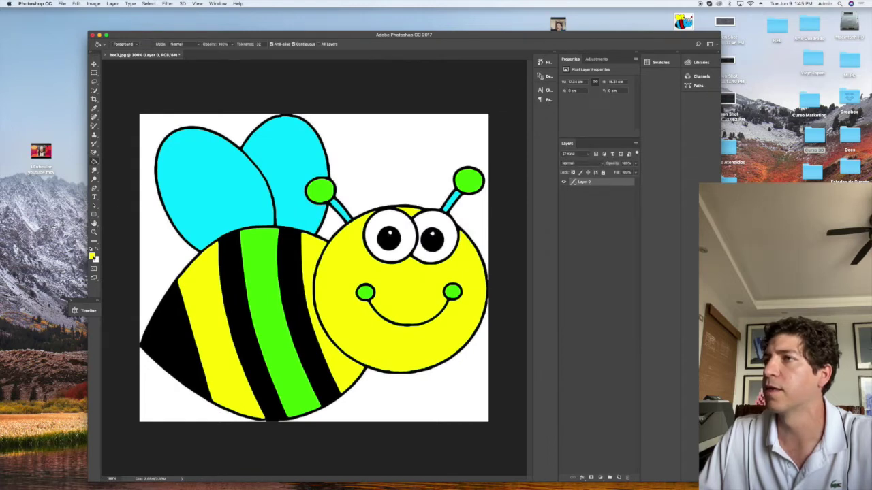
Set the foreground color to magenta and refill the face, the forehead gap, and the front and rear body stripes
left_click(94, 256)
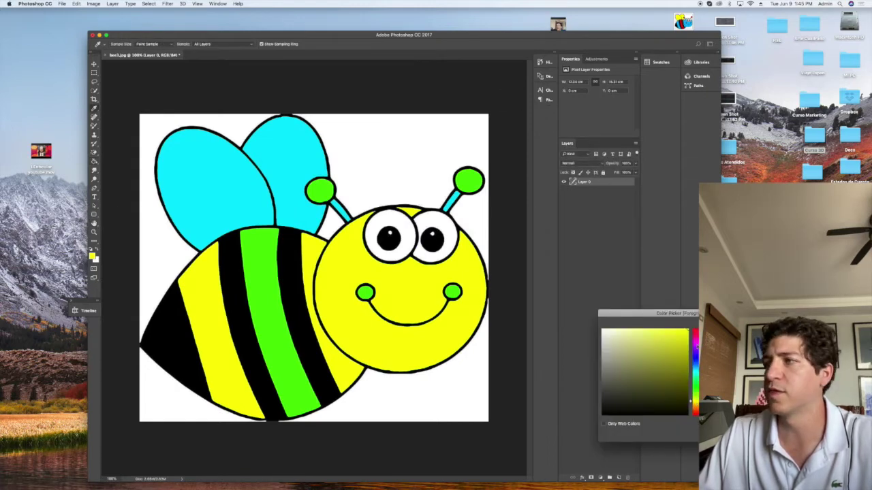
left_click_drag(696, 344, 696, 350)
key("Return")
left_click(354, 259)
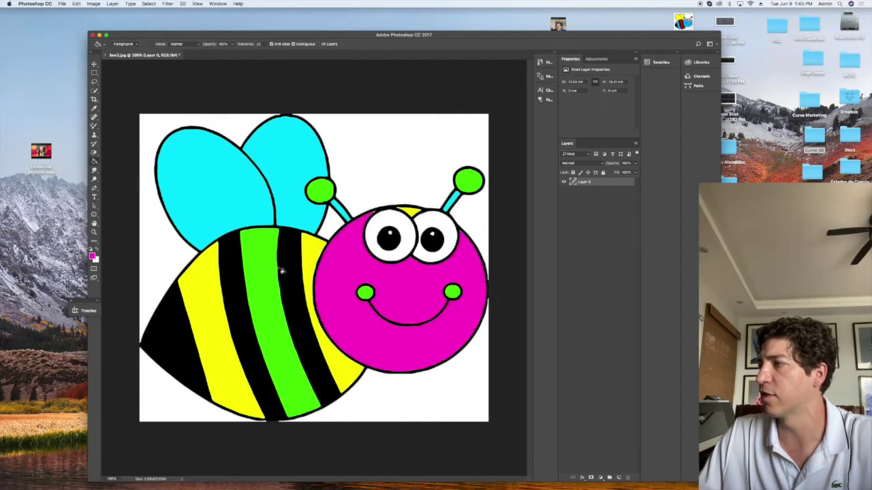
left_click(314, 250)
left_click(410, 214)
left_click(218, 282)
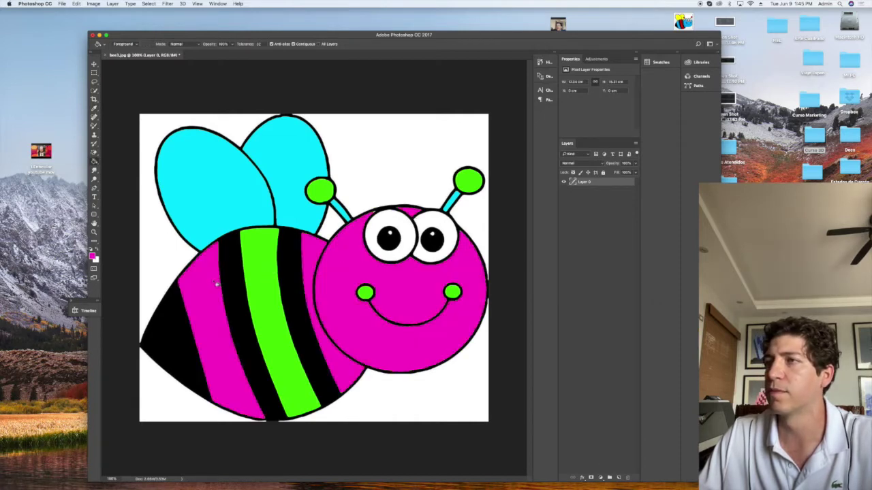
Set the foreground color to orange-yellow and refill the wings and both antenna stalks
left_click(94, 256)
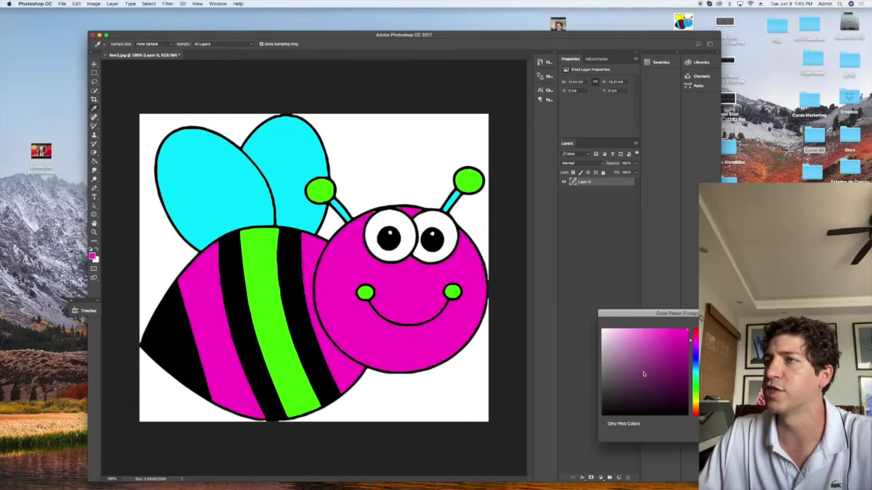
left_click(697, 407)
key("Return")
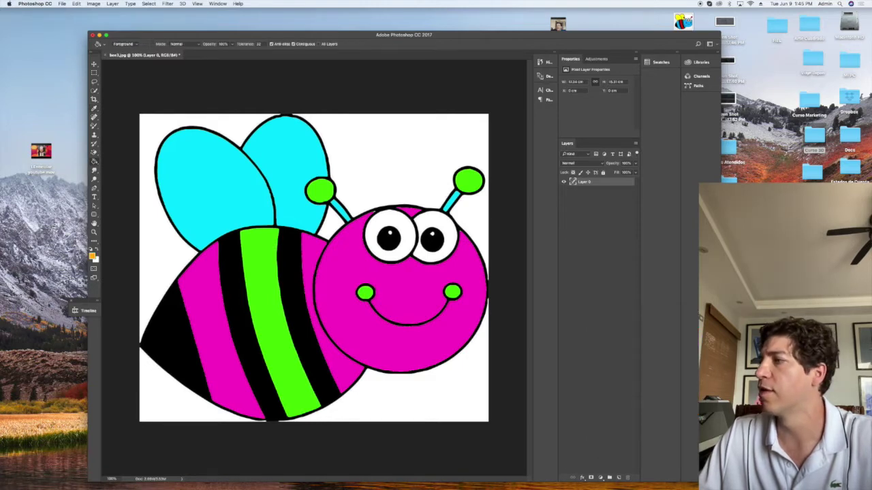
left_click(341, 211)
left_click(455, 201)
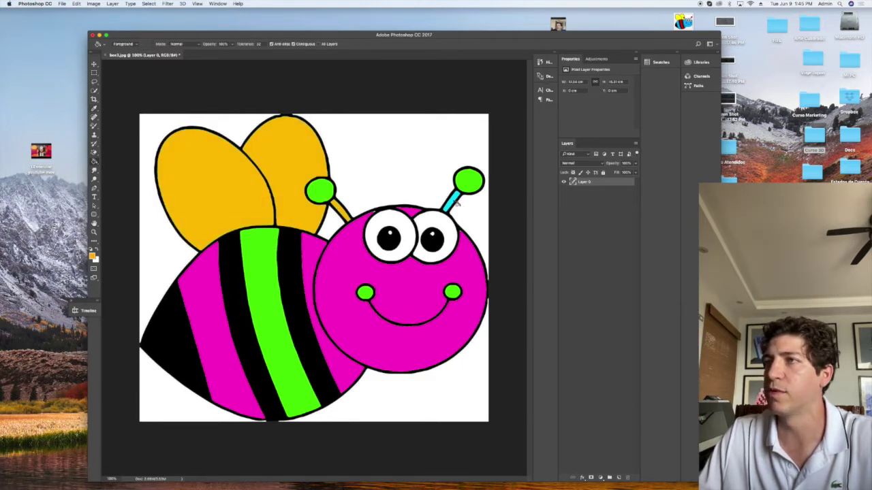
left_click(92, 255)
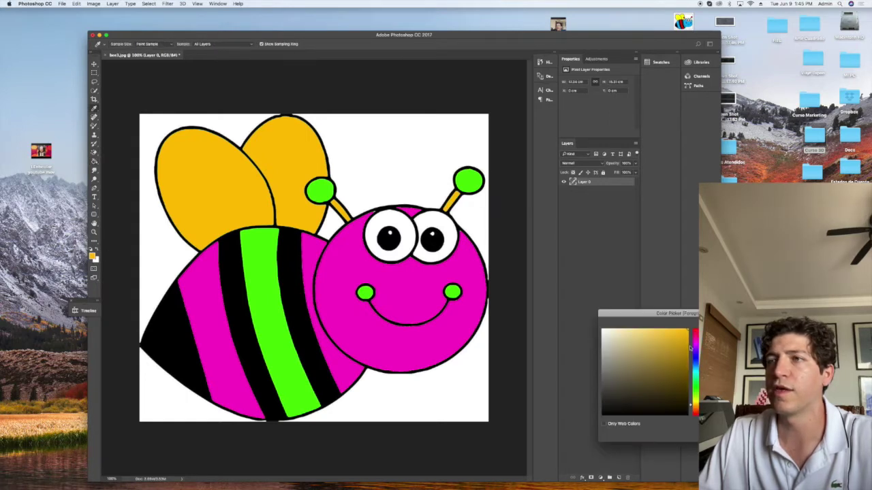
left_click_drag(692, 358, 690, 331)
key("Return")
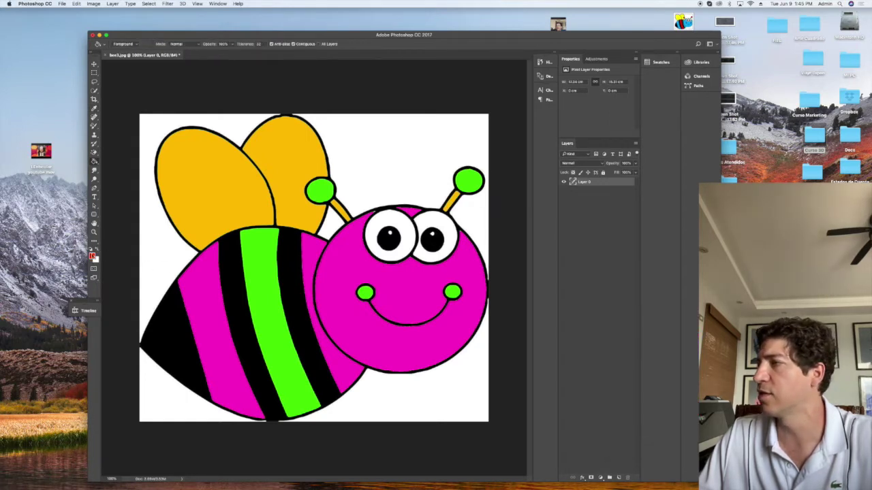
Set the foreground color to cyan and refill the middle body stripe and both antenna tips
left_click(92, 255)
left_click(688, 350)
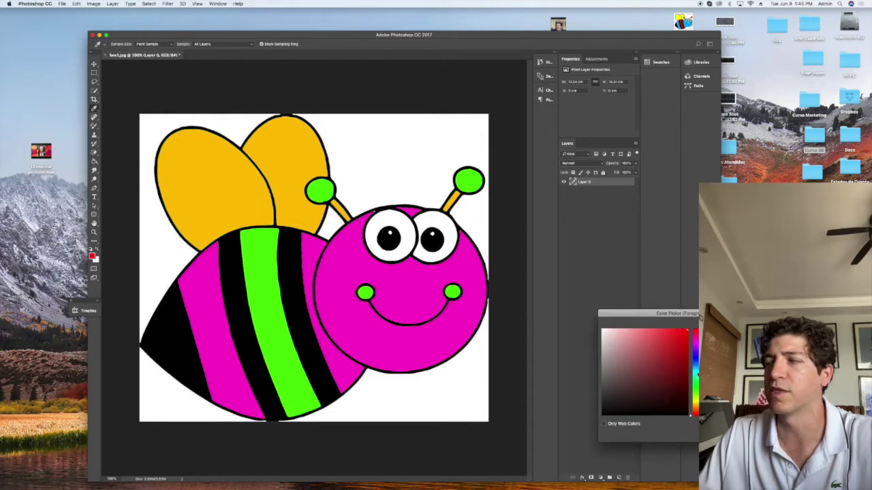
left_click_drag(692, 332, 692, 371)
key("Return")
left_click(273, 272)
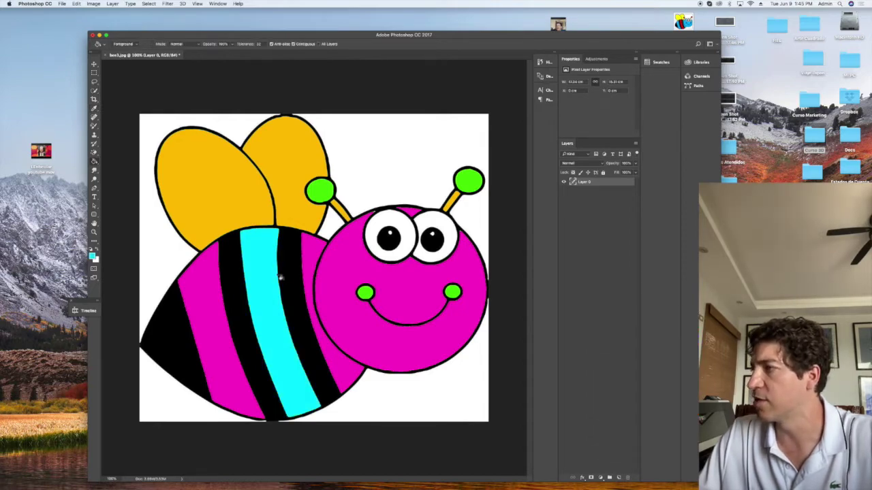
left_click(319, 191)
left_click(466, 188)
Open bee1.jpg and bee2.jpg from the desktop, compare them side by side with the current bee, and close both previews
key("F11")
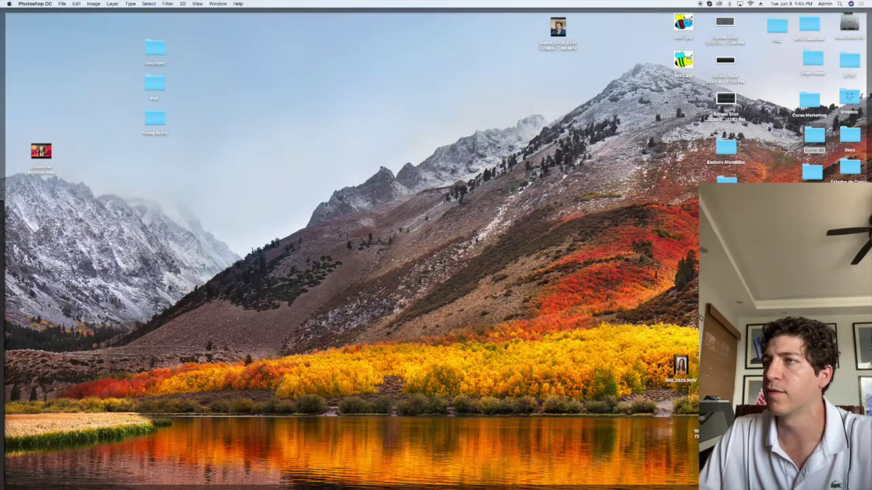
left_click(685, 25)
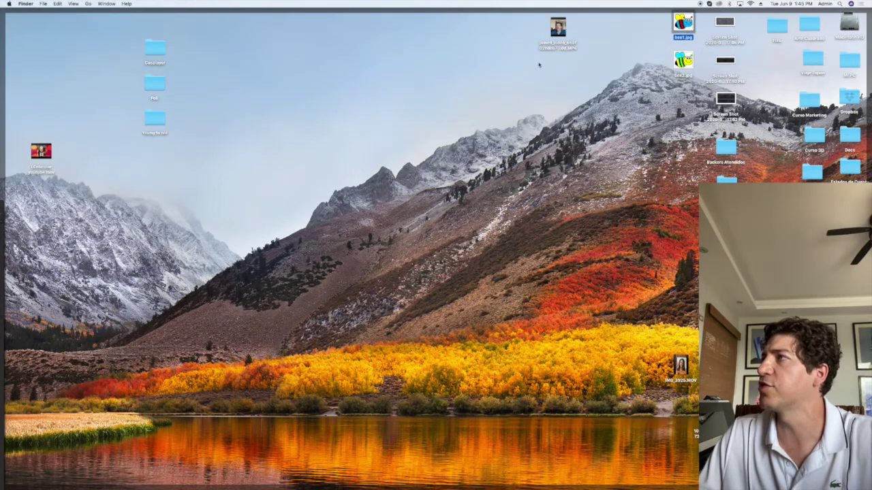
key("F11")
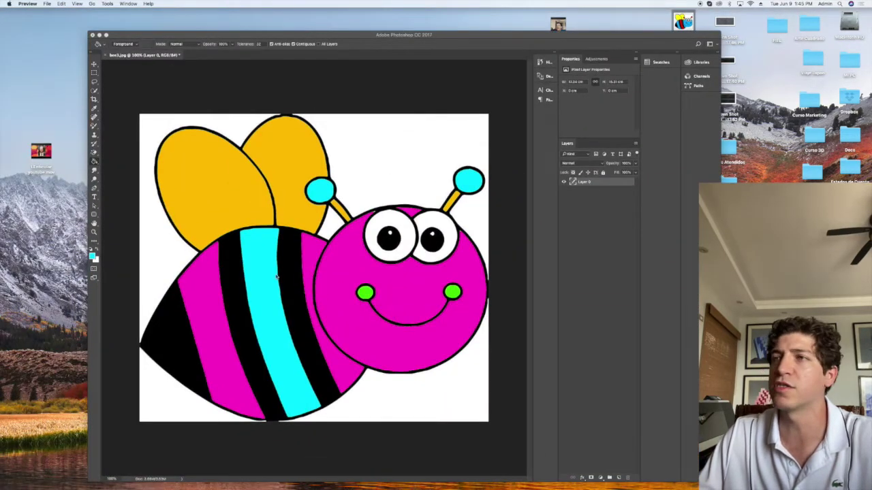
left_click_drag(164, 15, 505, 103)
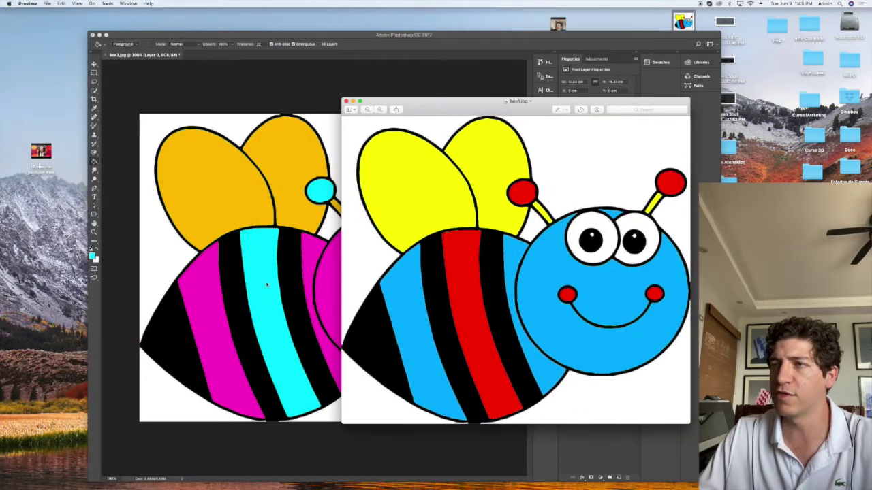
key("F11")
double_click(683, 60)
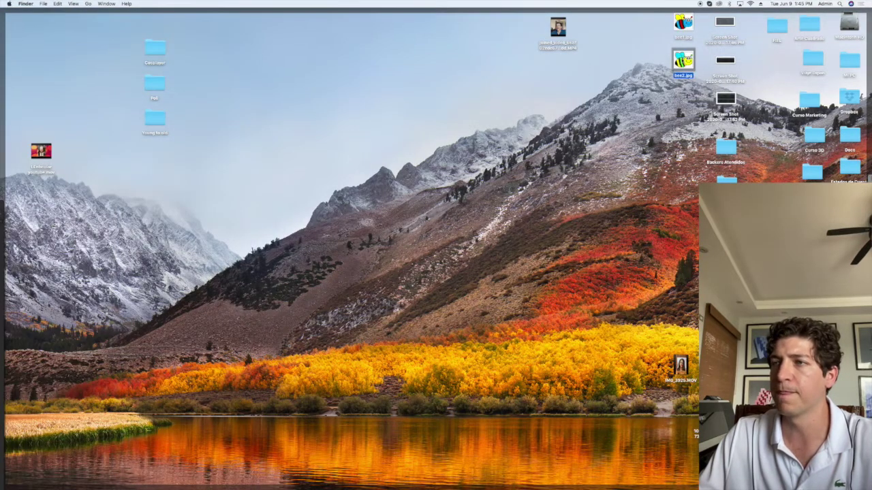
left_click_drag(210, 23, 697, 112)
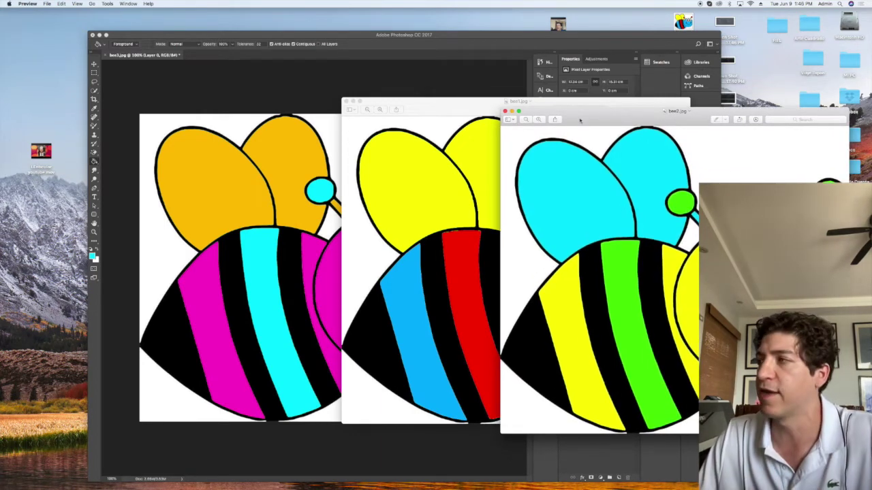
left_click(506, 110)
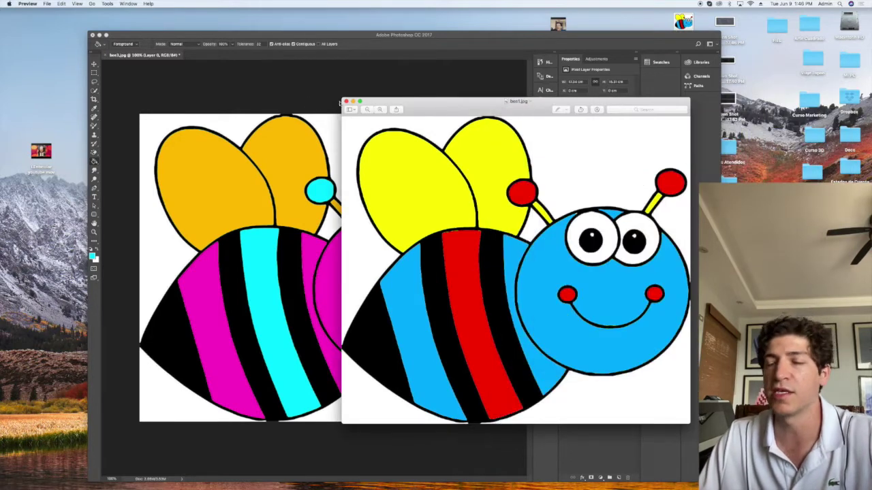
left_click(346, 101)
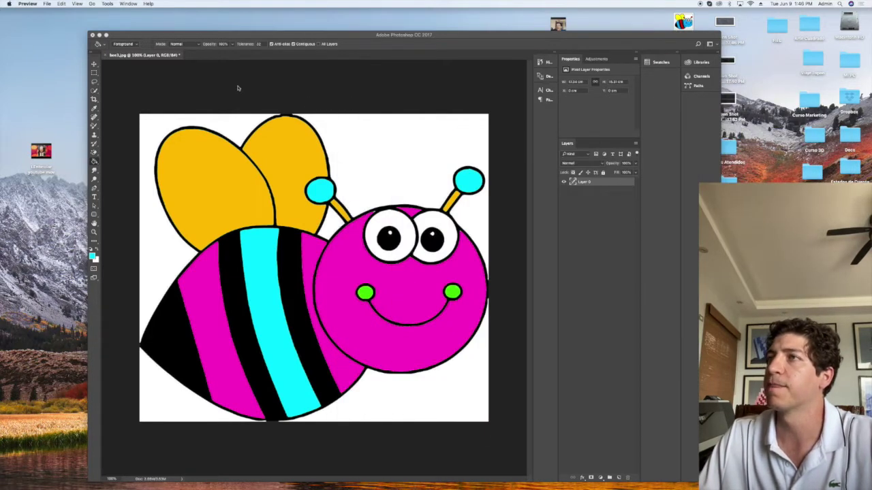
Save a copy of the magenta bee to the Desktop in JPEG format as bee3.jpg, and close the bee document
left_click(266, 86)
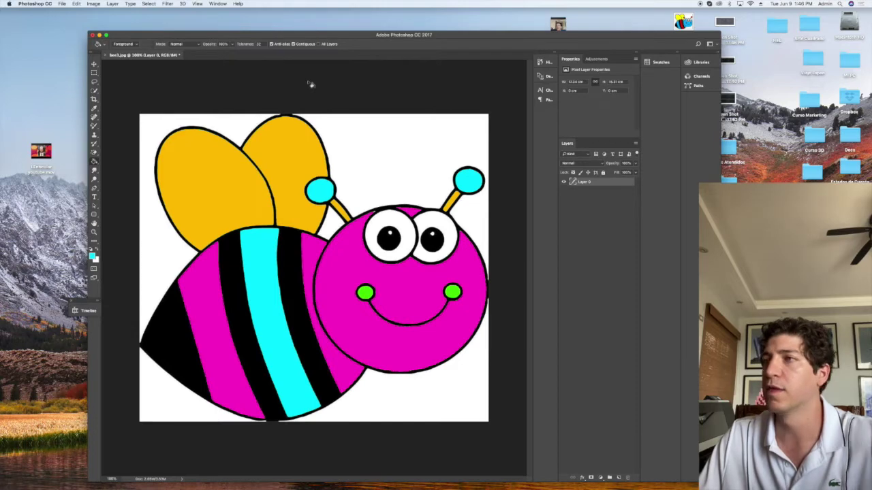
key("super+shift+s")
type("bee3")
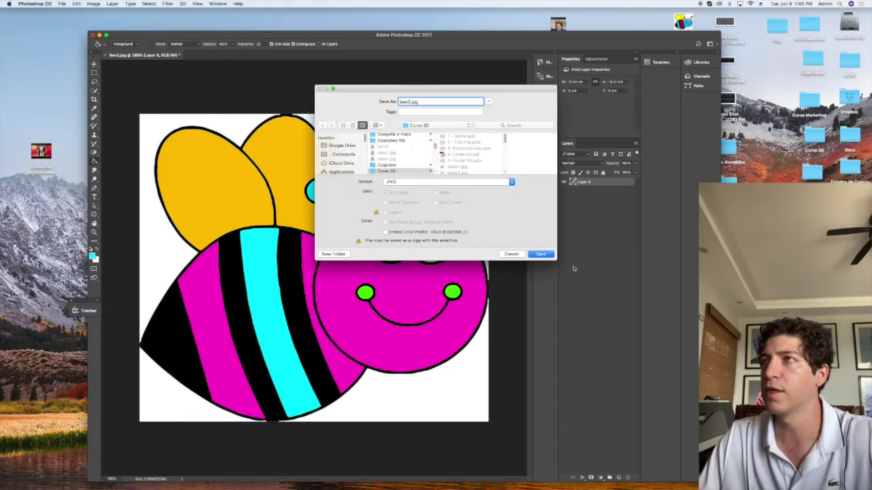
scroll(339, 159, "down", 1)
left_click(338, 156)
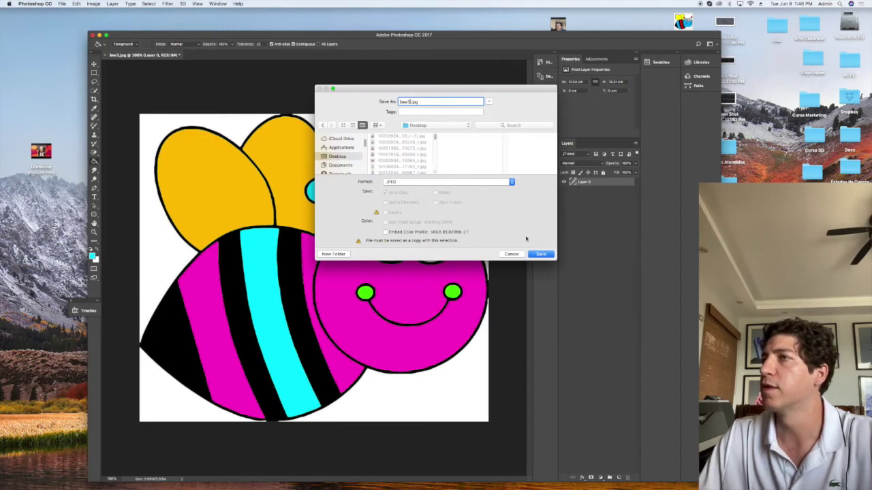
left_click(541, 254)
left_click(648, 216)
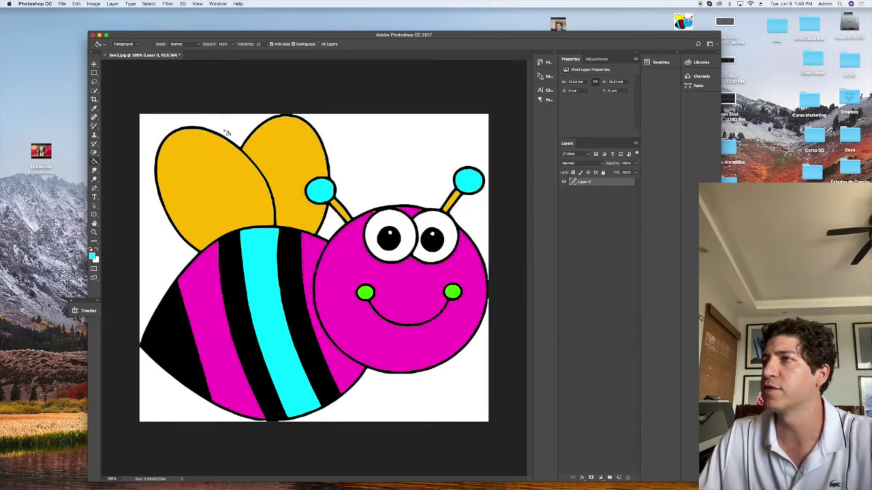
left_click(106, 55)
left_click(404, 159)
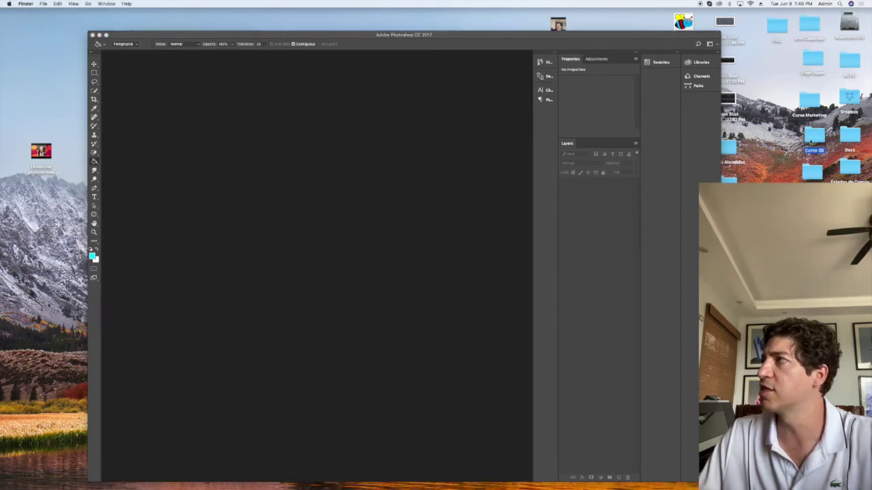
Find the Calibre Individual folder under 720DPI in the Curso 3D student folder and open its 49.515.tif file in Photoshop
double_click(810, 143)
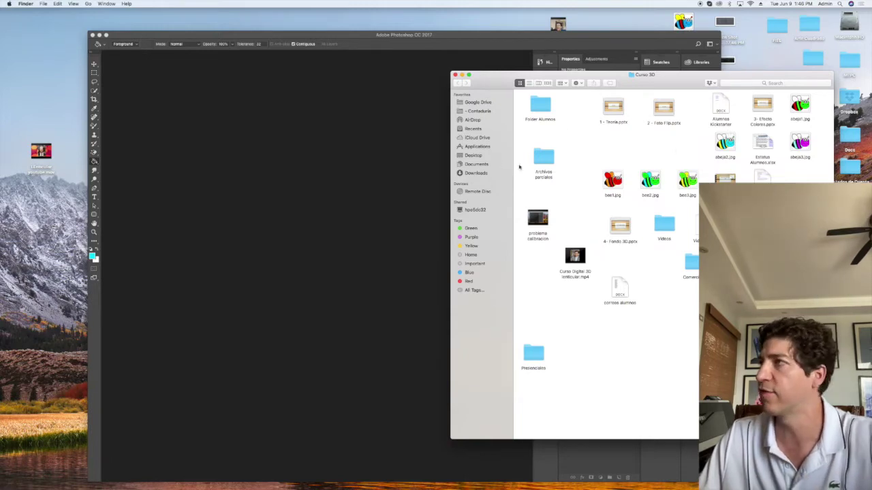
double_click(544, 109)
left_click(616, 107)
double_click(617, 108)
double_click(570, 110)
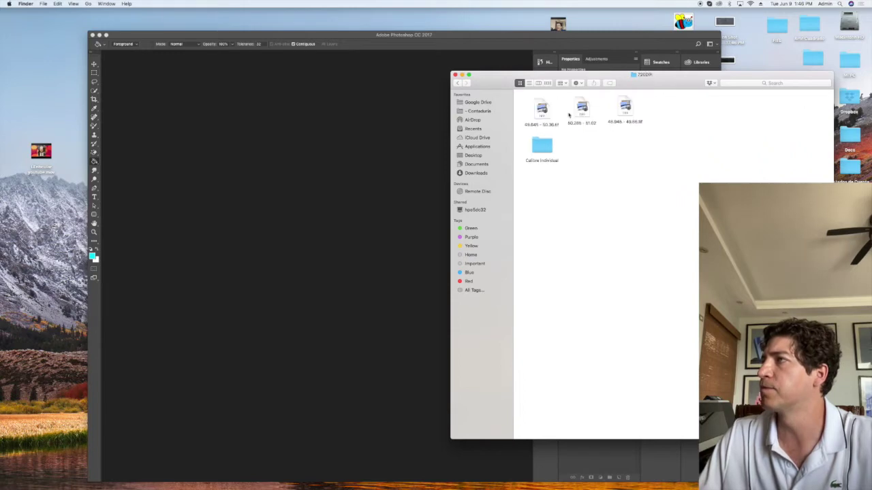
double_click(542, 145)
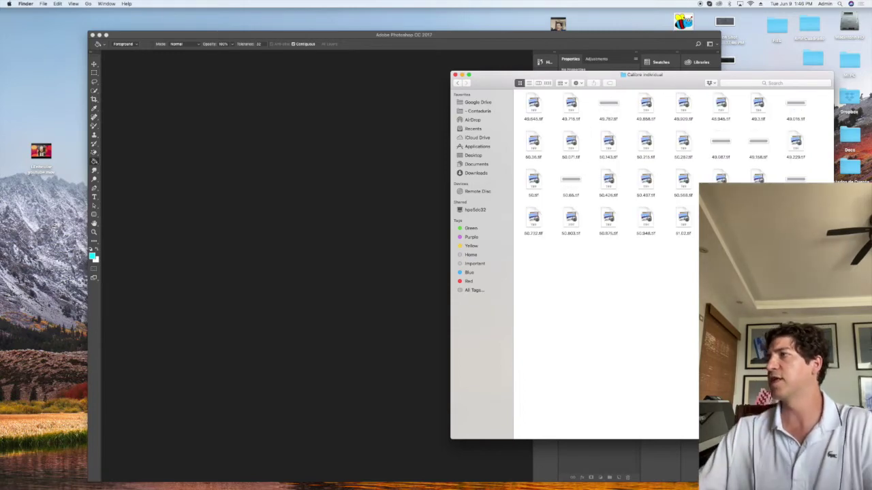
left_click_drag(795, 177, 325, 229)
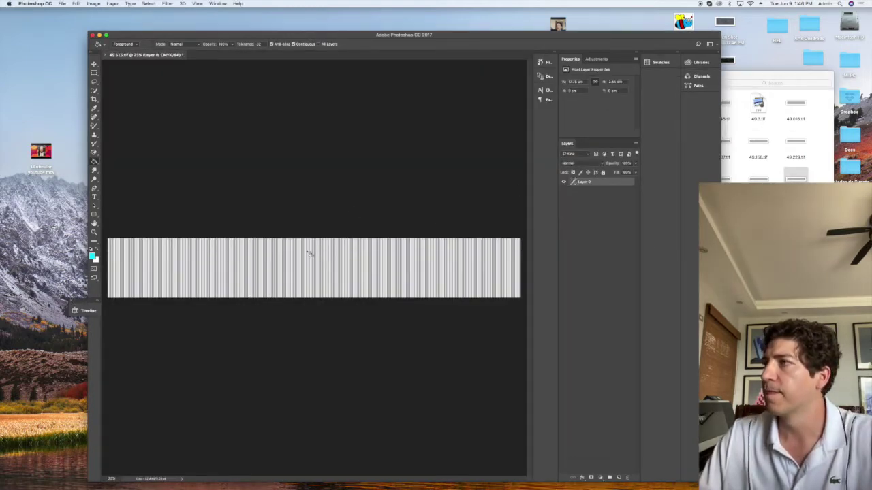
Examine the vertical lines of the calibration strip up close at 600% zoom
key("super+equal")
key("super+equal")
key("super+equal")
key("super+equal")
key("super+equal")
key("super+equal")
key("super+equal")
key("super+equal")
key("super+equal")
key("super+equal")
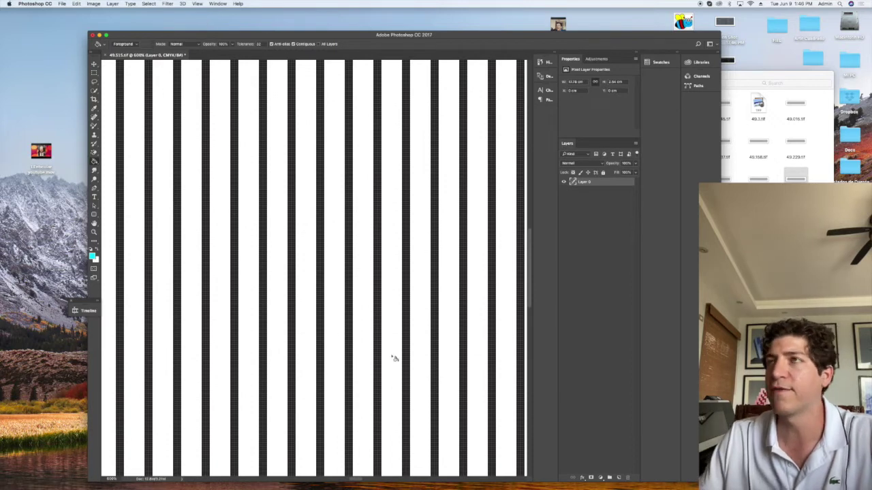
Select the white areas between the calibration lines with Color Range and delete them from Layer 0
left_click(148, 4)
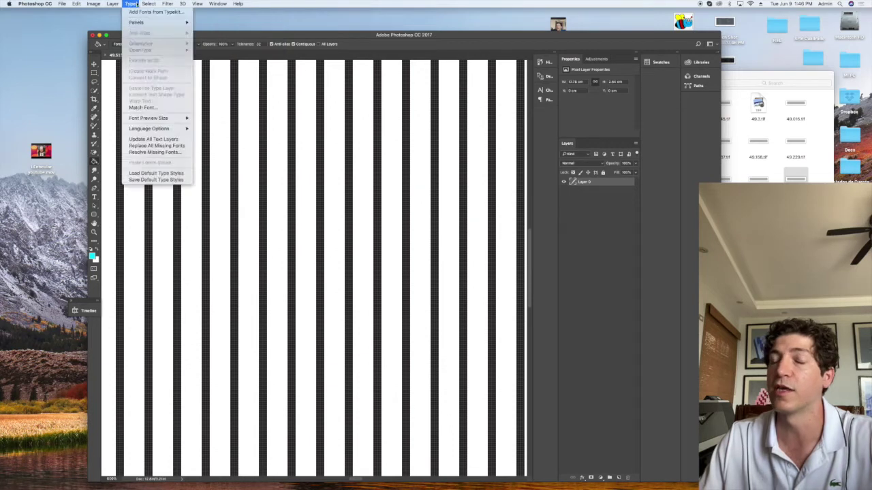
left_click(115, 4)
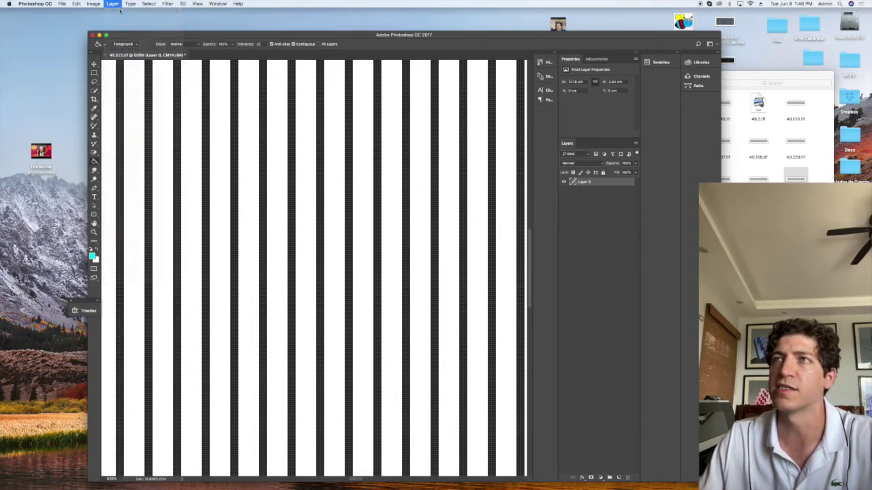
left_click(95, 109)
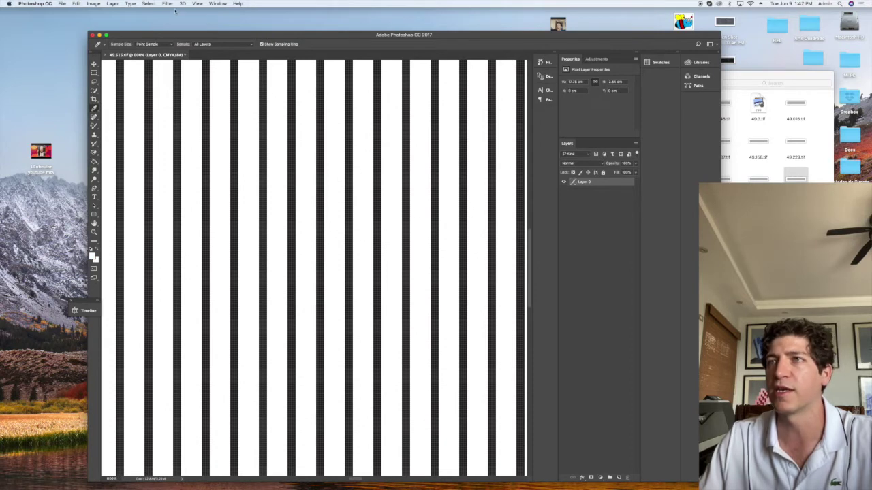
left_click(149, 3)
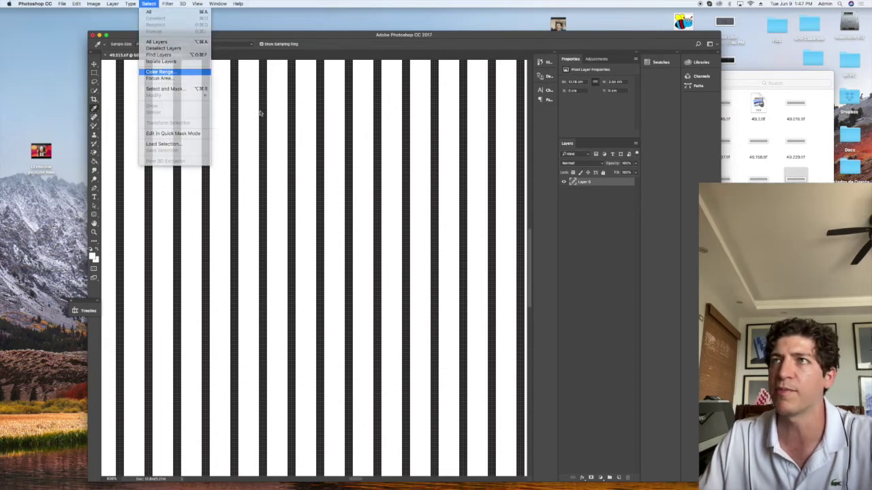
key("Return")
left_click(614, 224)
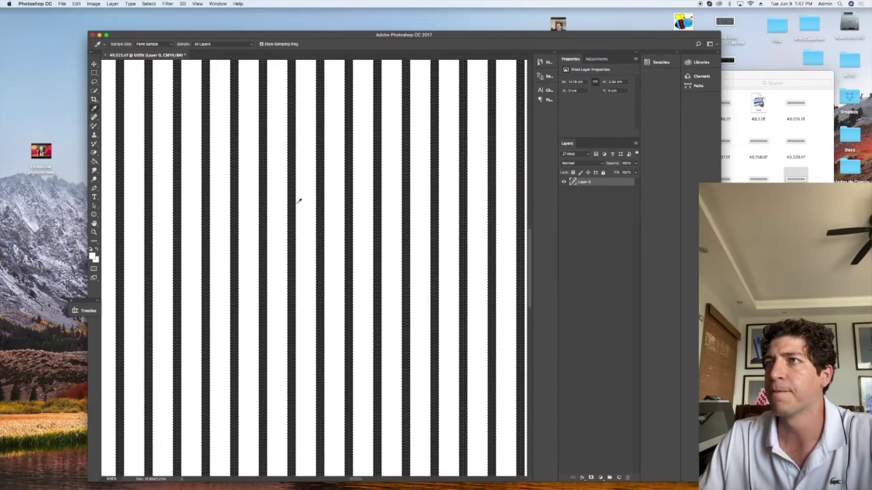
key("Delete")
key("super+minus")
key("super+minus")
key("super+minus")
key("super+minus")
key("super+minus")
key("super+minus")
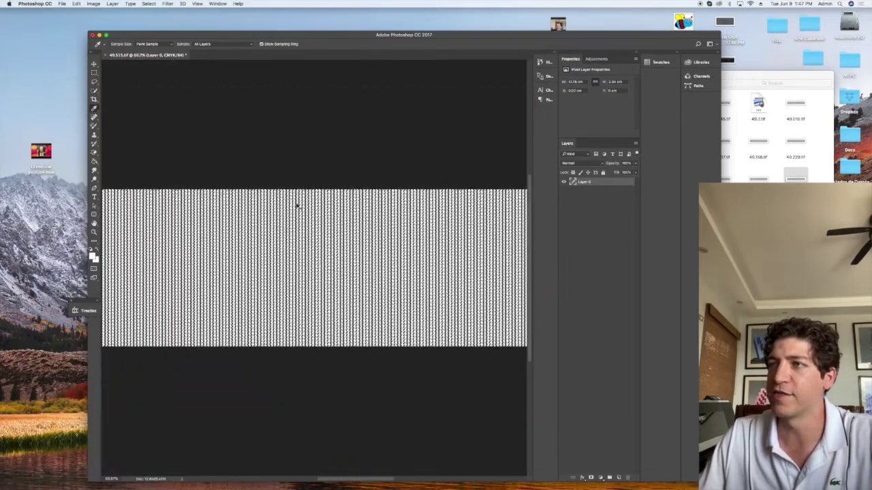
key("super+minus")
key("super+minus")
key("super+minus")
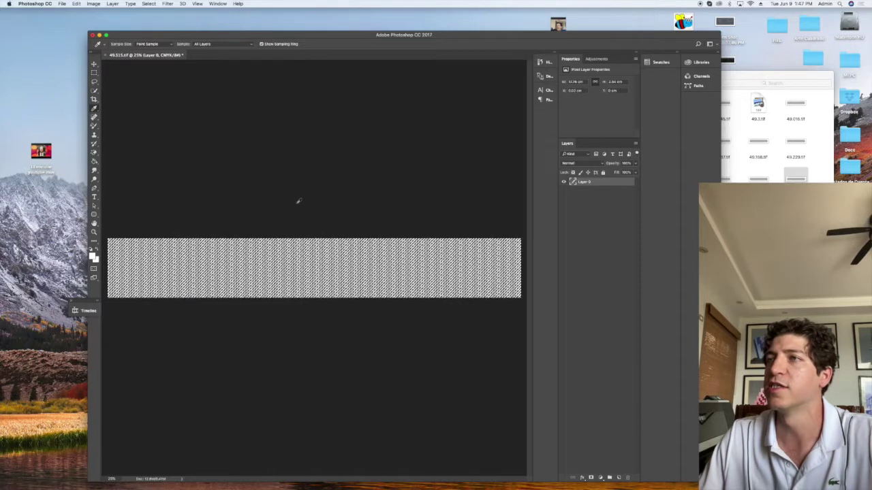
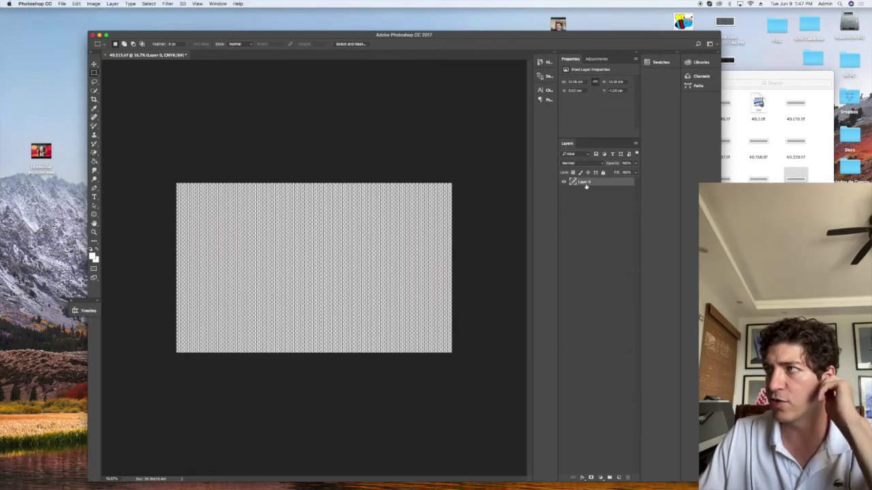
Duplicate Layer 0 twice within the 49.515.tif document, keeping the default copy names
right_click(586, 186)
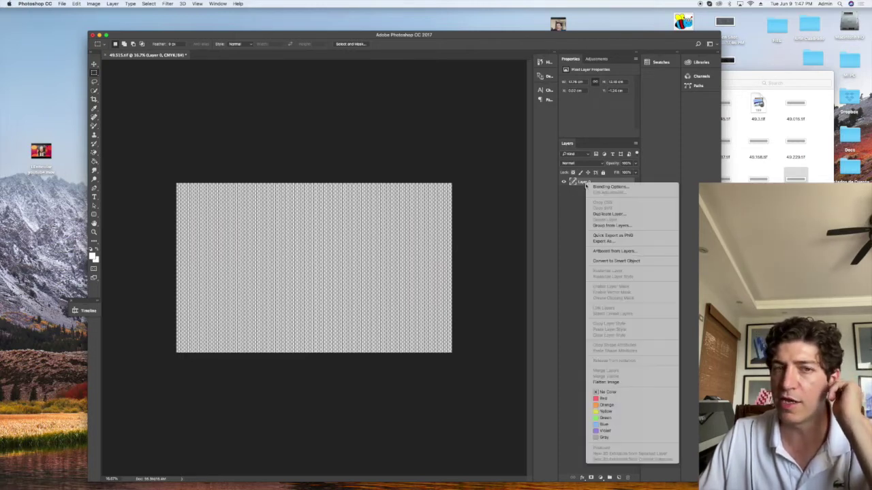
left_click(608, 214)
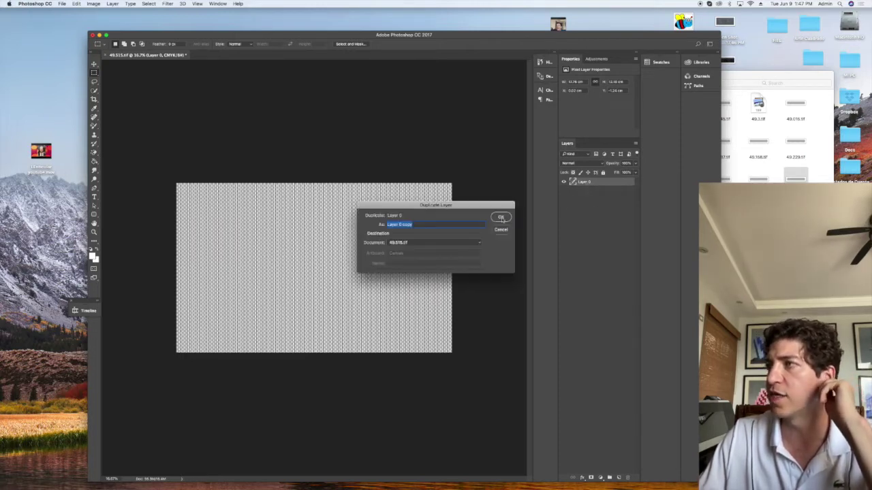
key("Return")
right_click(587, 183)
left_click(602, 214)
left_click(508, 220)
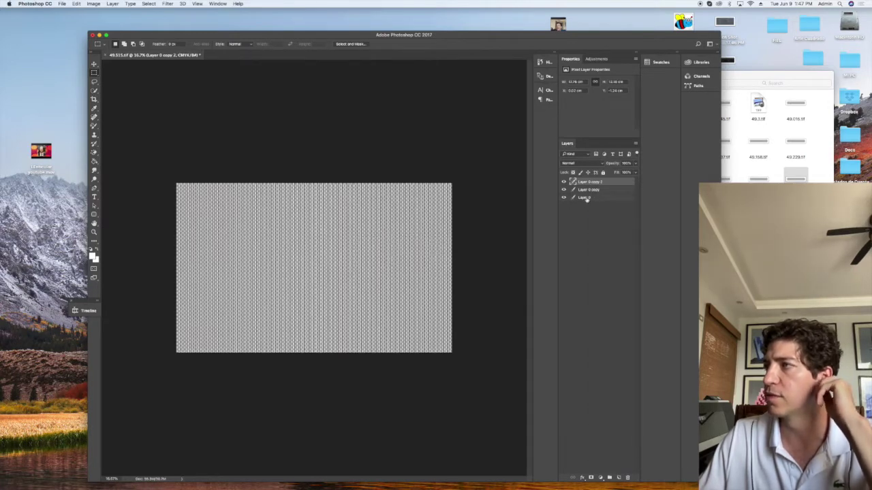
Rename the three line layers layer1, layer2 and layer3 from the bottom of the stack upward
double_click(584, 198)
type("ca")
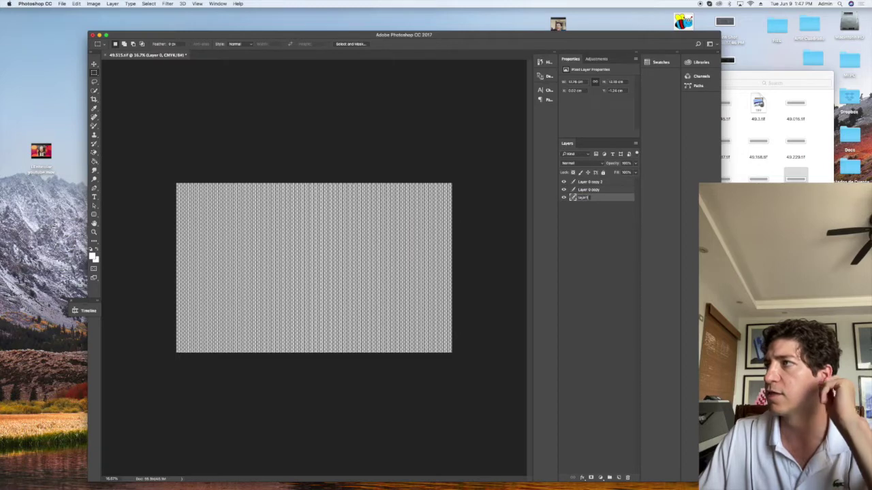
type("yer1")
key("Return")
double_click(588, 191)
type("layer2")
key("Return")
double_click(590, 182)
type("layer3")
key("Return")
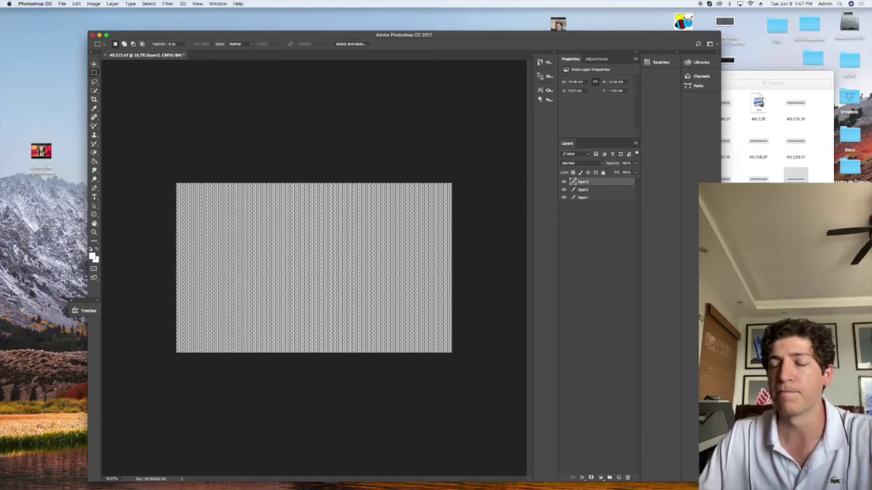
Duplicate layer3, rename the copy guide, and move it to the bottom of the layer stack
right_click(587, 183)
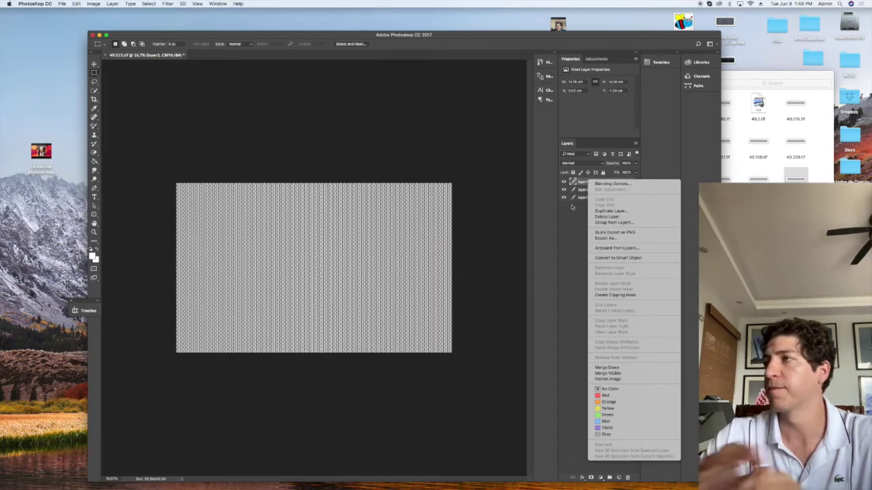
left_click(578, 211)
right_click(583, 180)
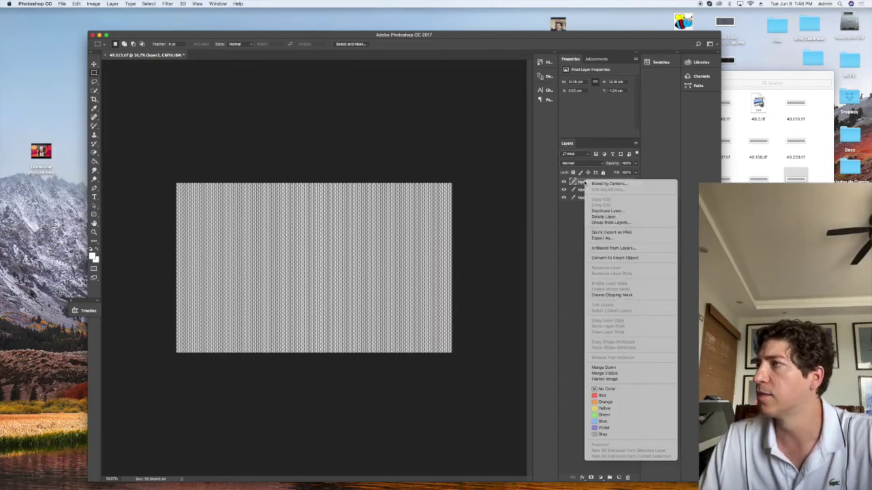
left_click(603, 211)
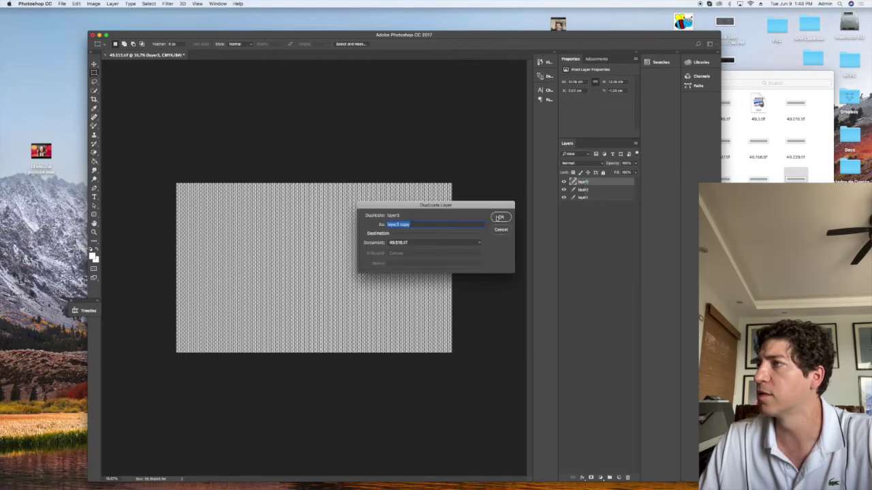
left_click(498, 218)
double_click(585, 183)
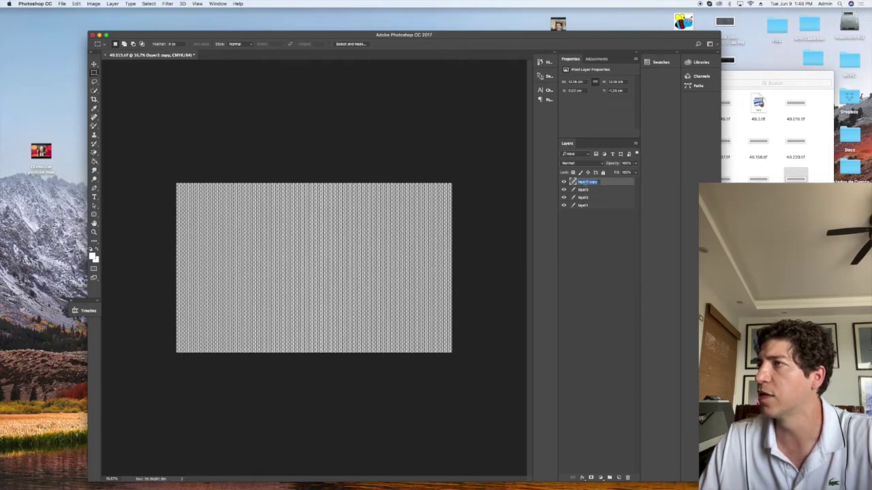
type("guide")
key("Return")
left_click_drag(587, 185, 591, 212)
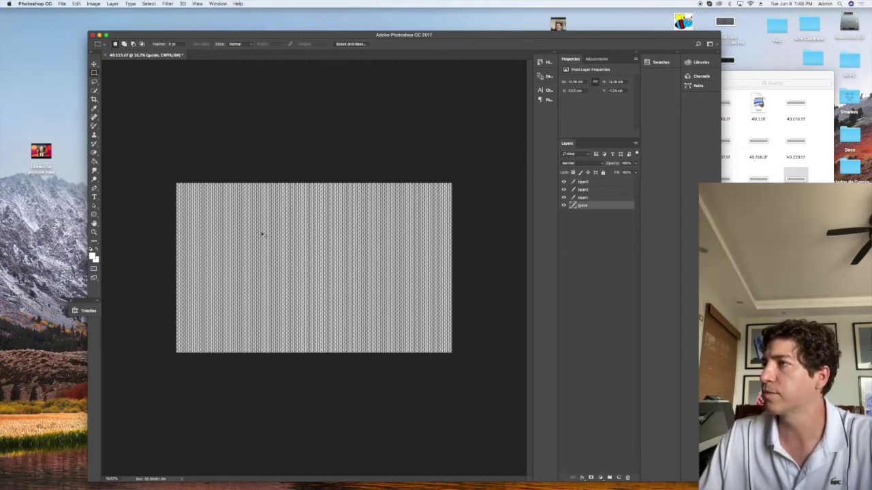
Examine the line spacing at 3200% by marking the transparent gap between two neighbouring black lines with a one-pixel-high marquee
key("super+equal")
key("super+equal")
key("super+equal")
key("super+equal")
key("super+equal")
key("super+equal")
key("super+equal")
key("super+equal")
key("super+equal")
key("super+equal")
key("super+equal")
key("super+equal")
key("super+equal")
key("super+equal")
key("super+equal")
key("super+equal")
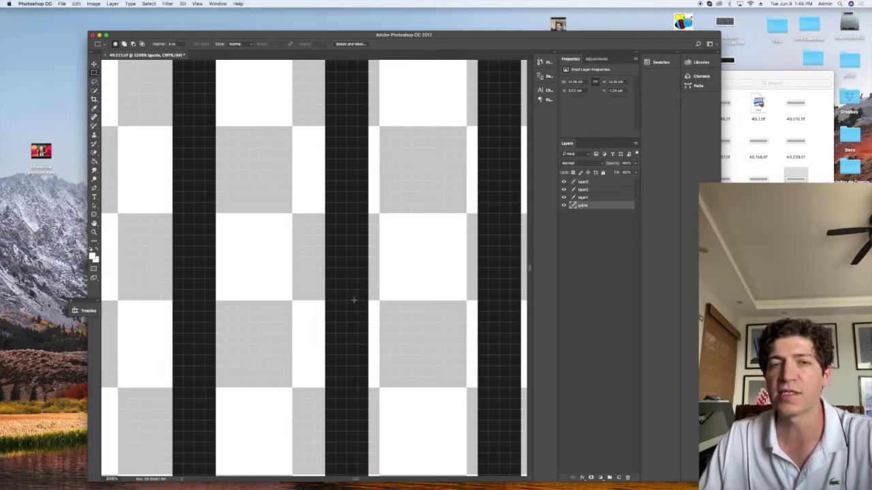
left_click_drag(326, 301, 475, 309)
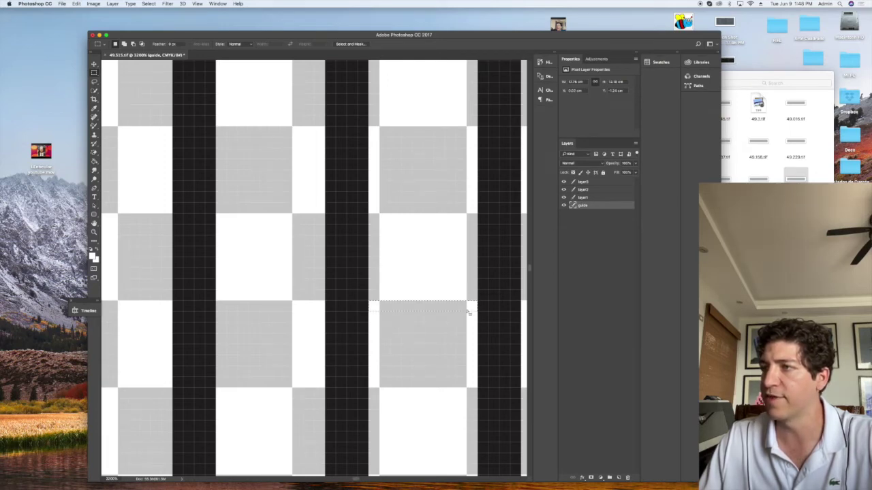
Shift the layer3 lines right and the layer2 lines left so they sit flush against both sides of the layer1 lines
left_click(581, 184)
left_click(94, 64)
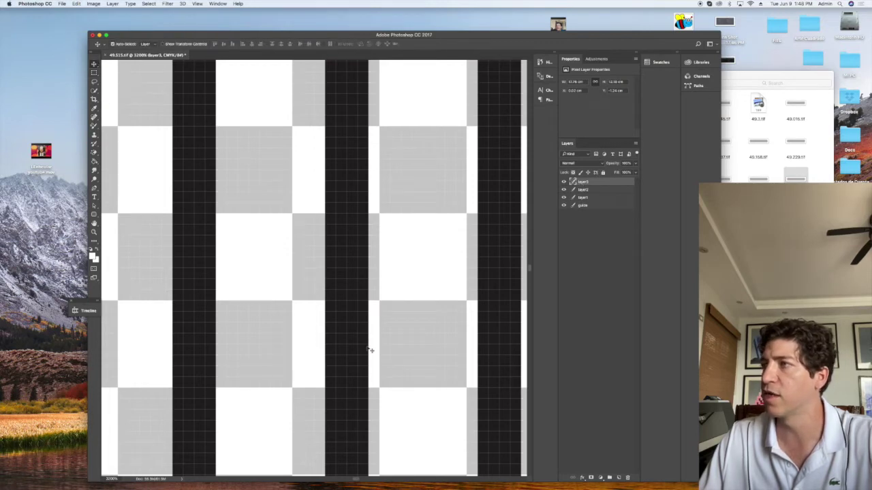
left_click_drag(366, 344, 408, 340)
left_click_drag(333, 345, 301, 346)
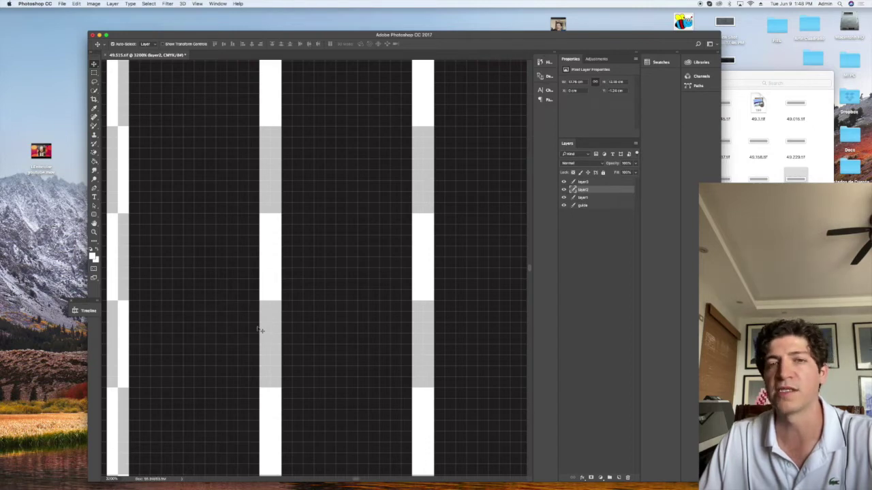
left_click(564, 189)
left_click(564, 189)
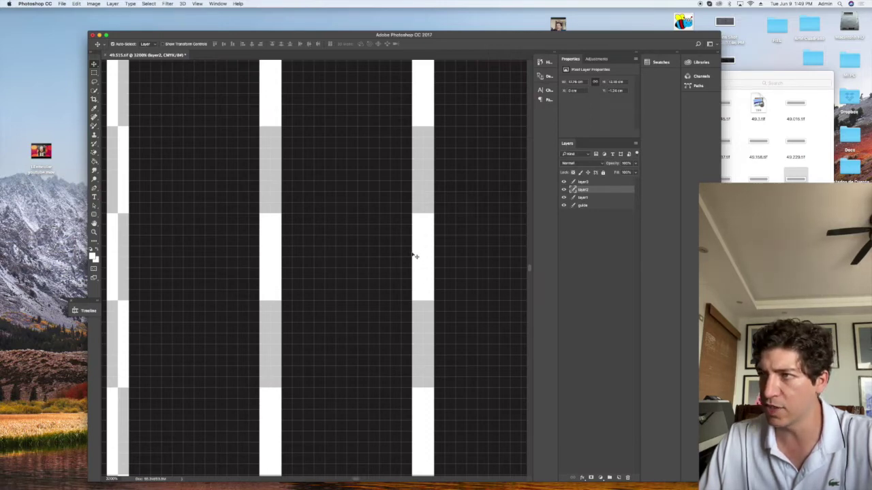
left_click_drag(415, 256, 414, 254)
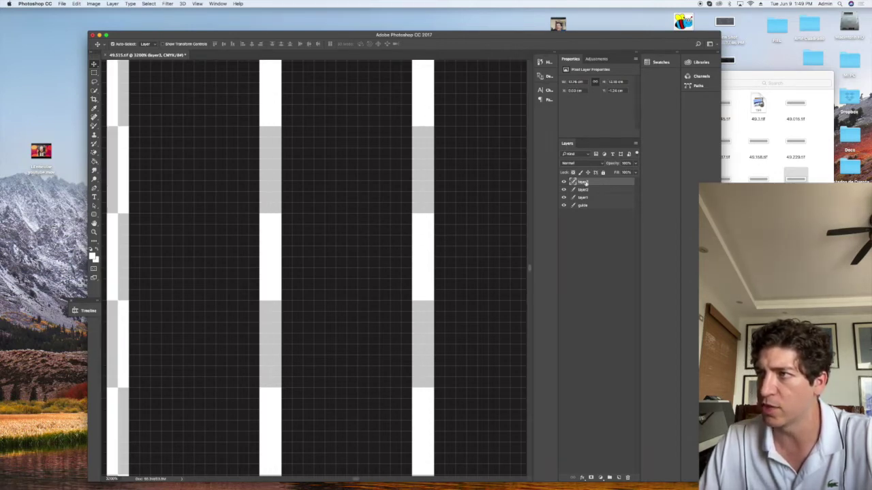
Duplicate layer3 and shift the copy one pixel right to widen its lines into the remaining gap
left_click(563, 183)
left_click(563, 182)
right_click(584, 181)
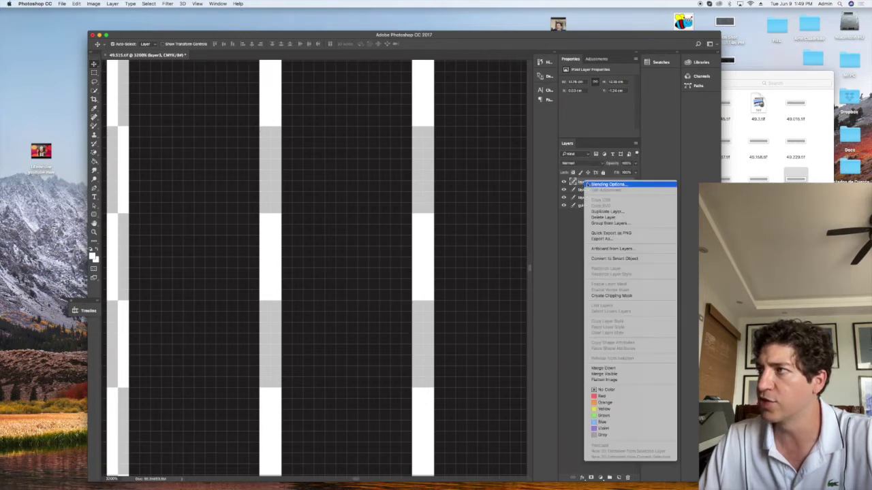
left_click(608, 212)
left_click(501, 217)
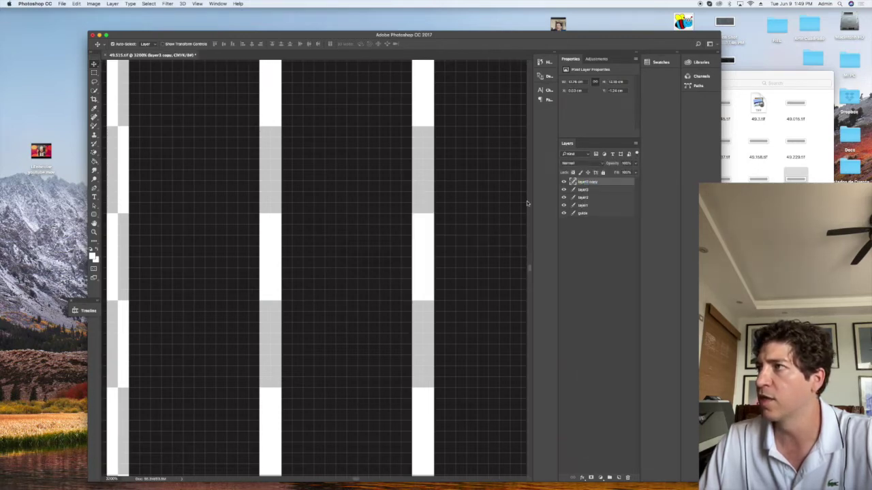
left_click_drag(404, 249, 410, 245)
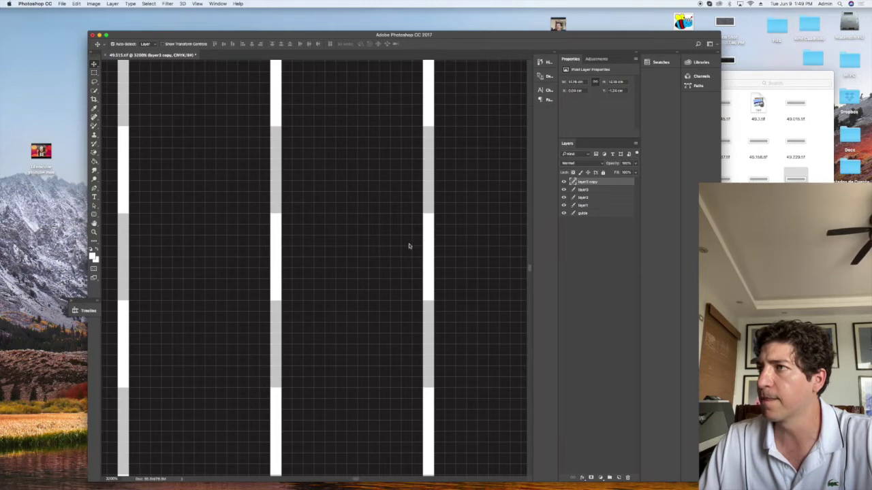
Merge layer3 and its shifted copy into a single layer
left_click(589, 191, "shift")
right_click(590, 183)
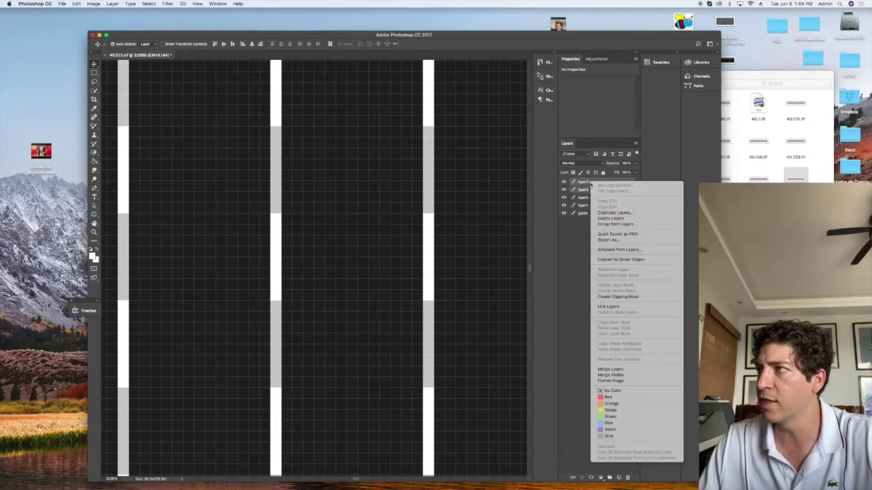
left_click(623, 369)
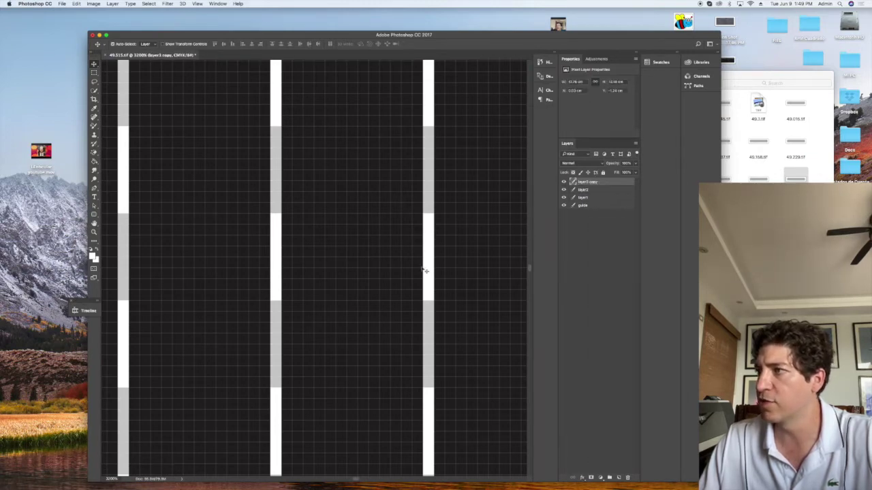
left_click_drag(418, 269, 425, 272)
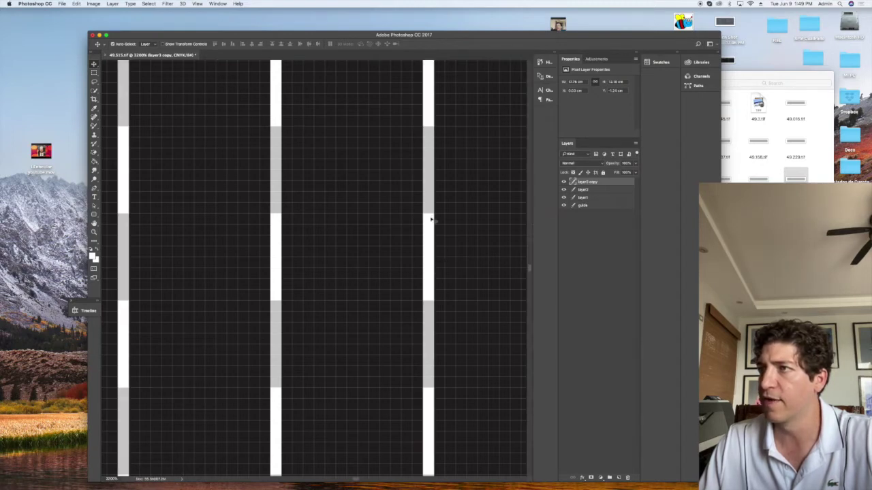
Toggle the visibility of layer1 and layer2 to check their lines, and duplicate layer2
left_click(94, 73)
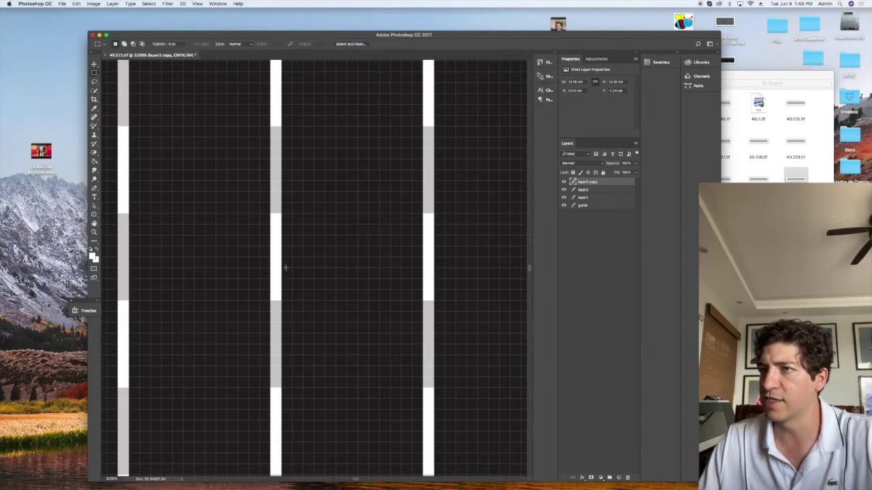
left_click(563, 197)
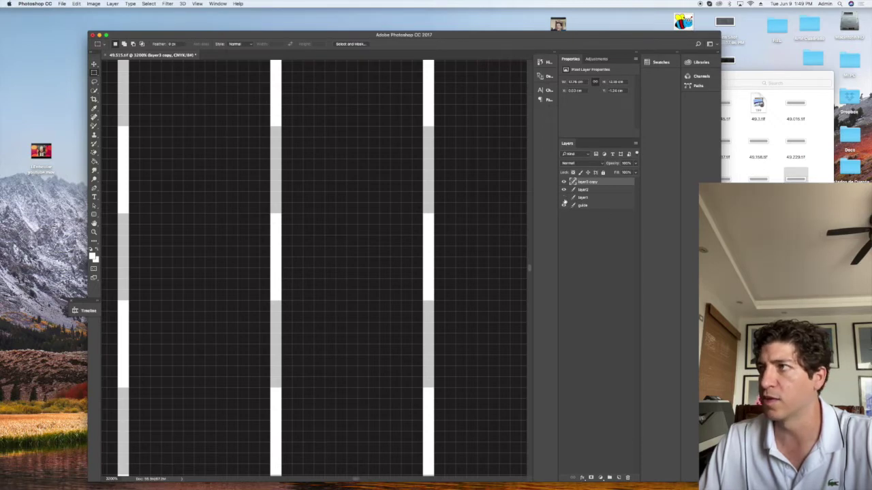
left_click(564, 195)
left_click(563, 195)
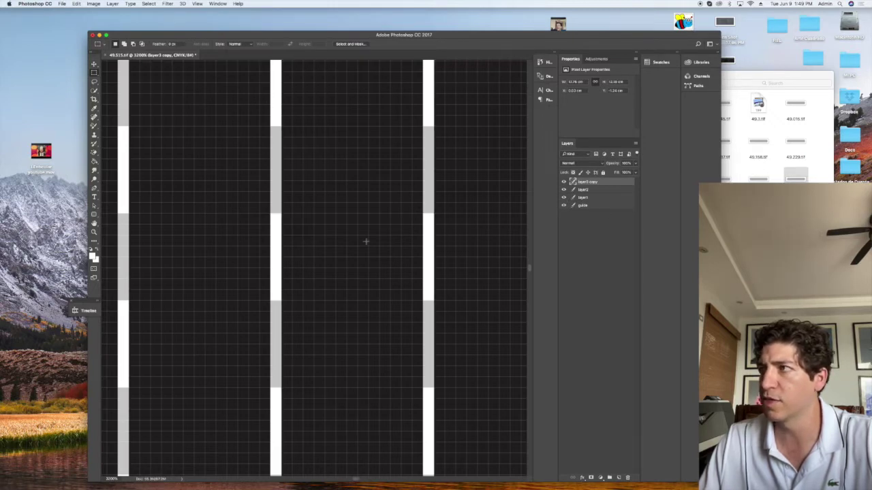
left_click(565, 190)
left_click(564, 190)
right_click(583, 190)
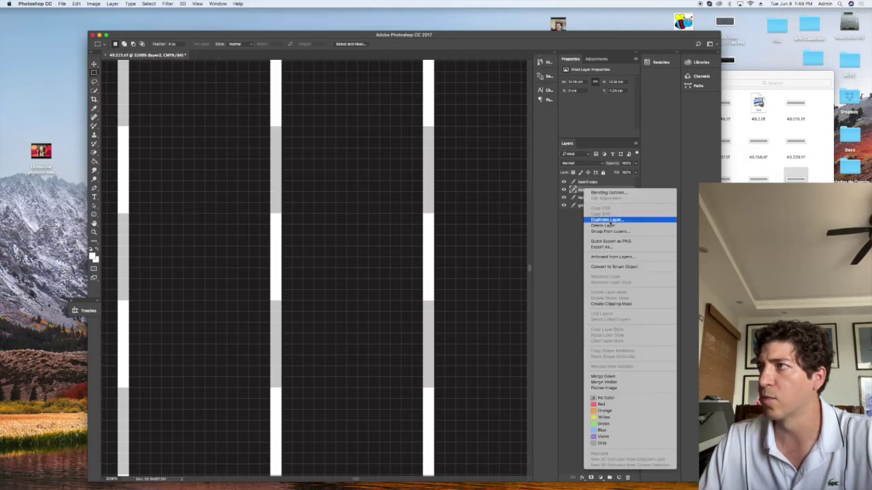
left_click(608, 220)
key("Return")
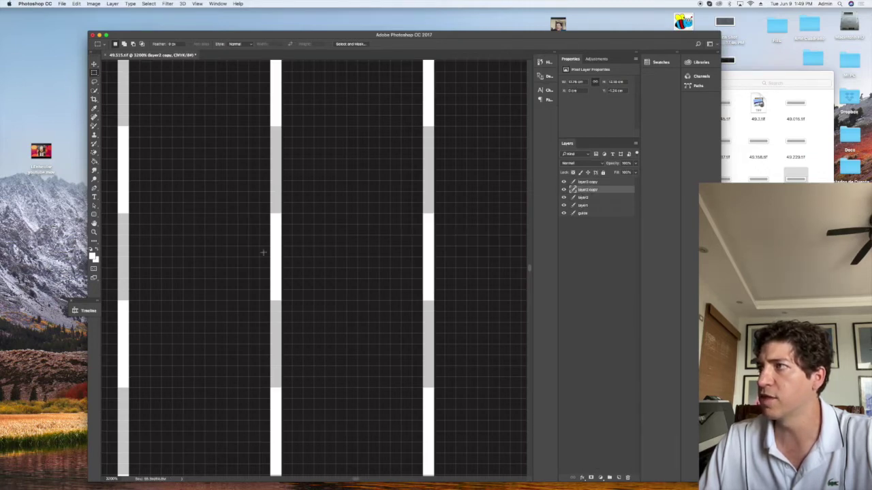
Shift the layer2 copy one pixel left to fill the remaining gap, and merge it with layer2
key("v")
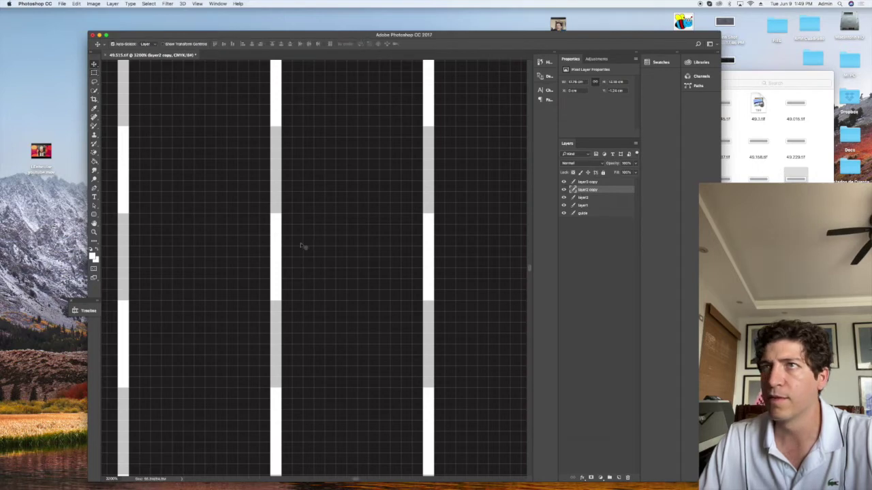
left_click_drag(290, 244, 286, 242)
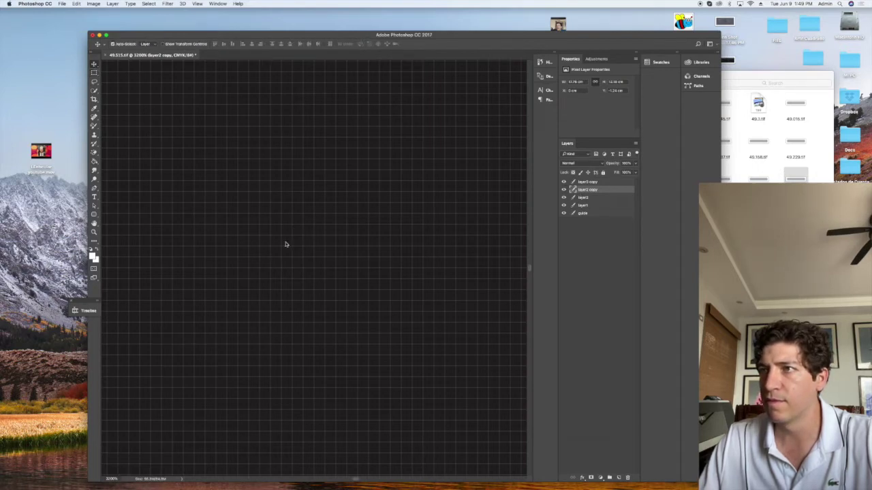
left_click(591, 198)
left_click(590, 191)
left_click(590, 197, "shift")
left_click(591, 192)
left_click_drag(590, 191, 592, 199)
left_click(589, 191)
left_click(596, 198)
left_click(595, 191, "shift")
right_click(594, 190)
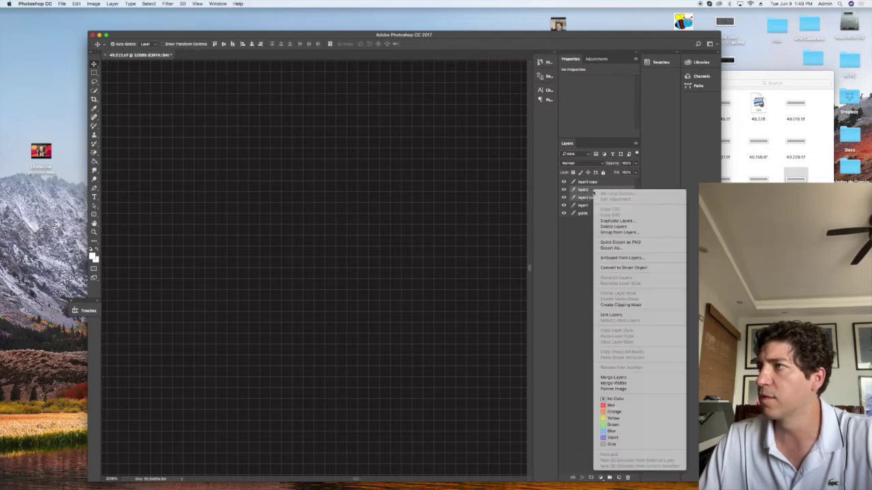
left_click(614, 377)
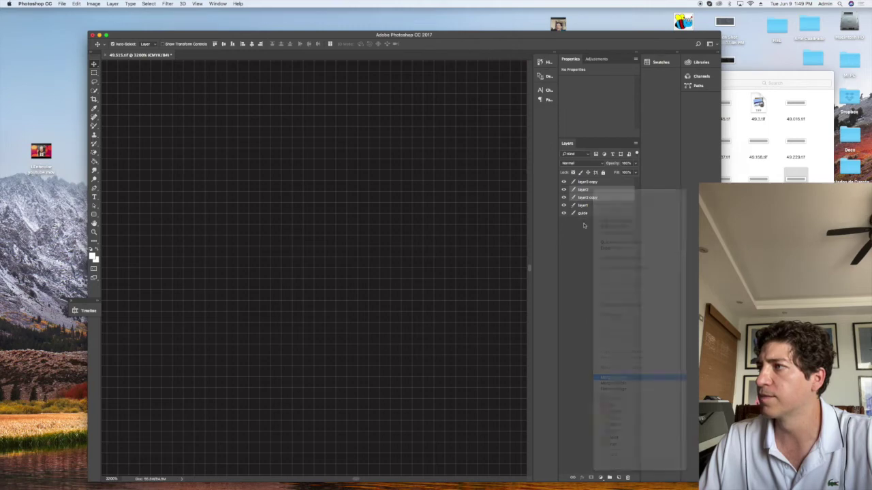
Rename the topmost line layer as layer3
double_click(587, 182)
type("layer3")
key("Return")
Hide the guide layer and check the lines of layer1, layer2 and layer3 individually, leaving all three line layers shown
left_click(564, 182)
left_click(564, 189)
left_click(564, 198)
left_click(565, 207)
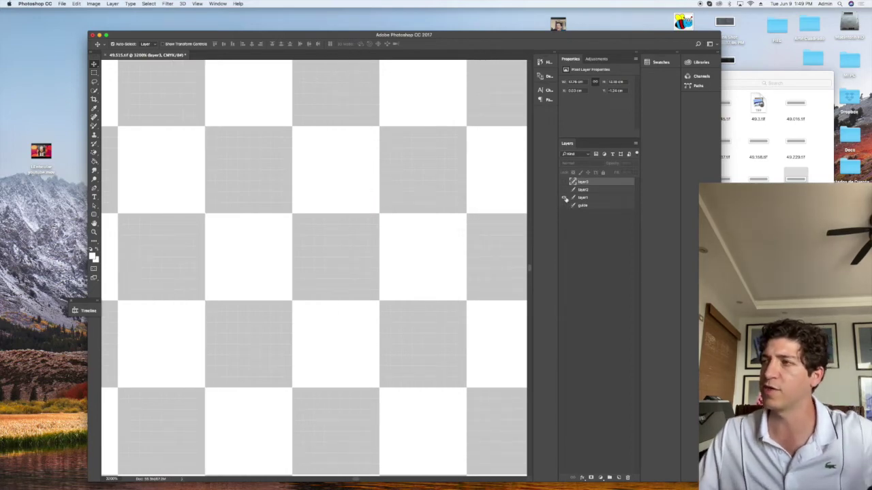
left_click(564, 198)
left_click(565, 197)
left_click(564, 190)
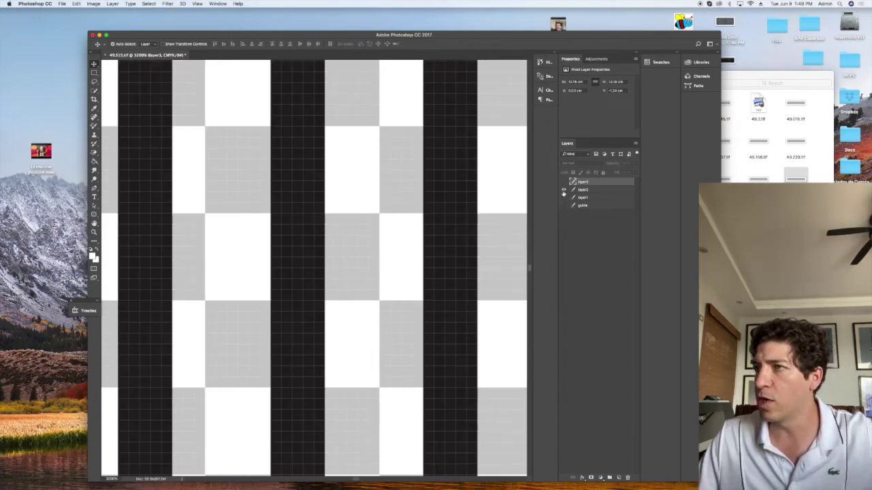
left_click(564, 190)
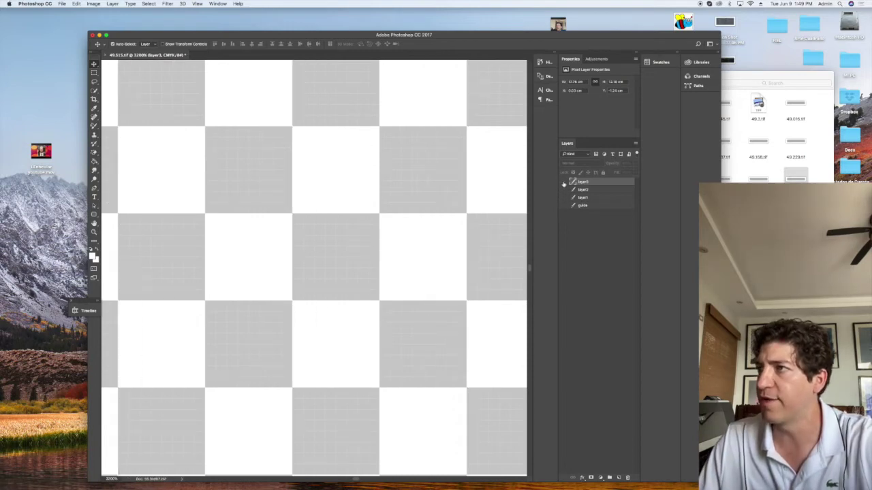
left_click(564, 182)
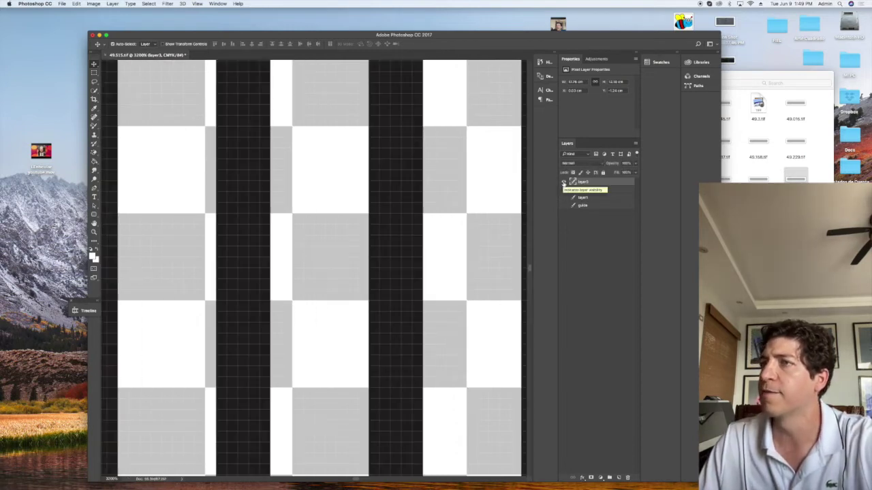
left_click(564, 182)
left_click(564, 183)
left_click(564, 190)
left_click(564, 198)
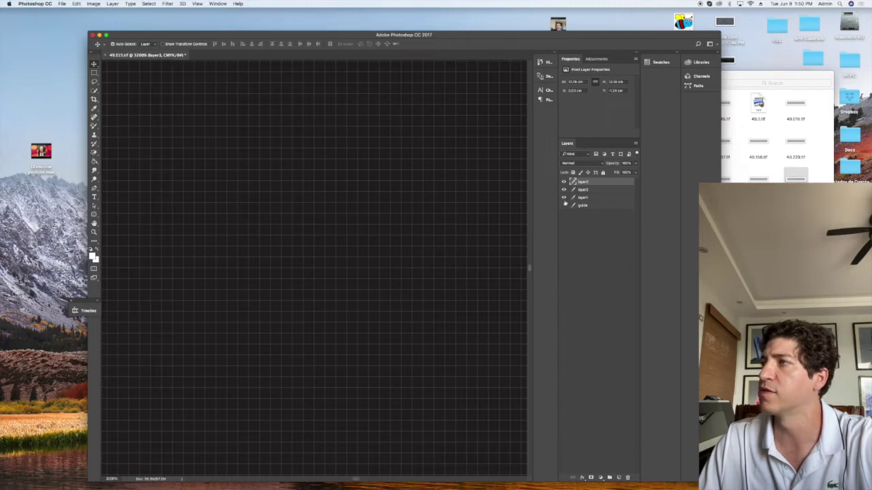
Close the calibration folder window and place bee1.jpg, bee2.jpg and bee3.jpg from the desktop as layers above the line masks
key("super+minus")
key("super+minus")
key("super+minus")
key("super+minus")
key("super+minus")
key("super+minus")
key("super+minus")
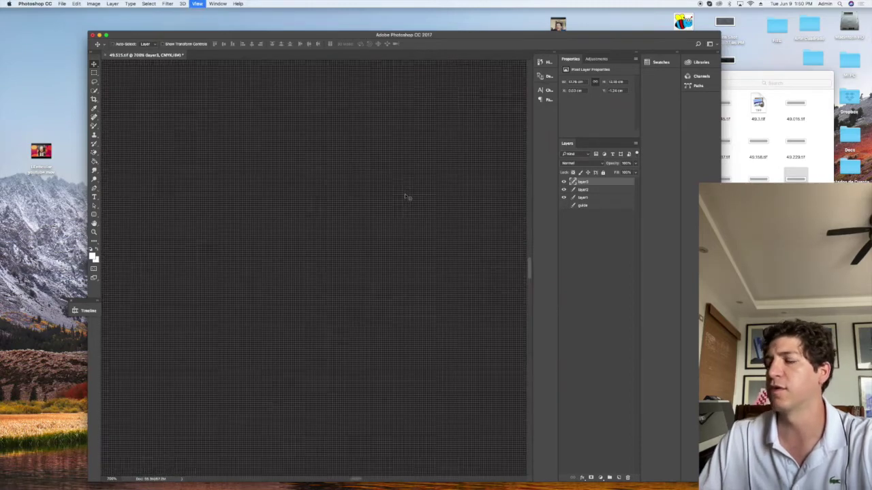
key("super+minus")
key("super+minus")
key("super+minus")
key("super+minus")
key("super+minus")
key("super+minus")
key("super+minus")
key("super+minus")
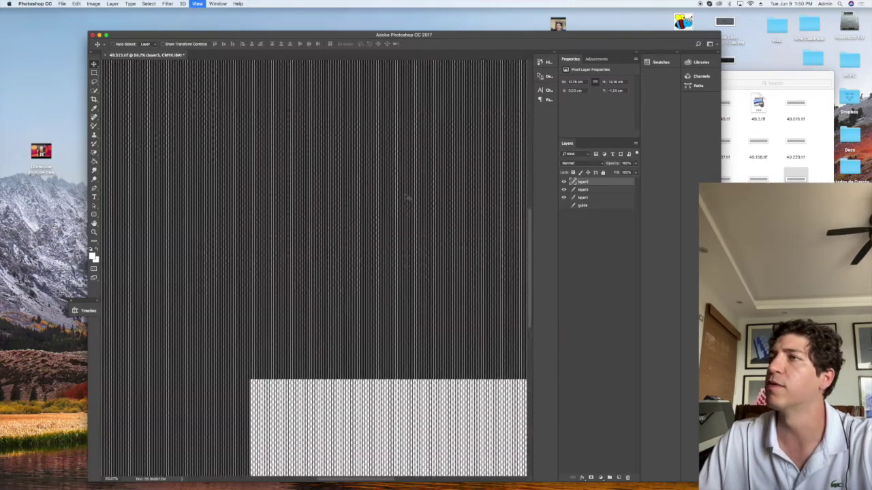
key("super+minus")
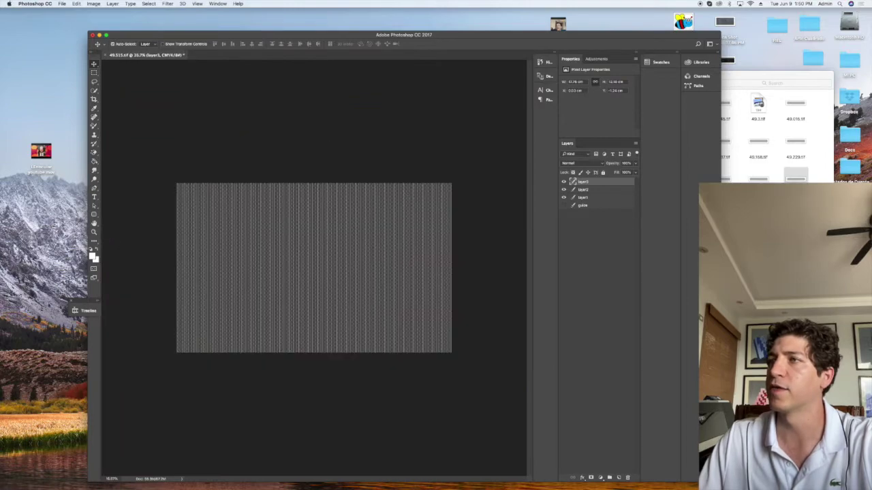
left_click(741, 80)
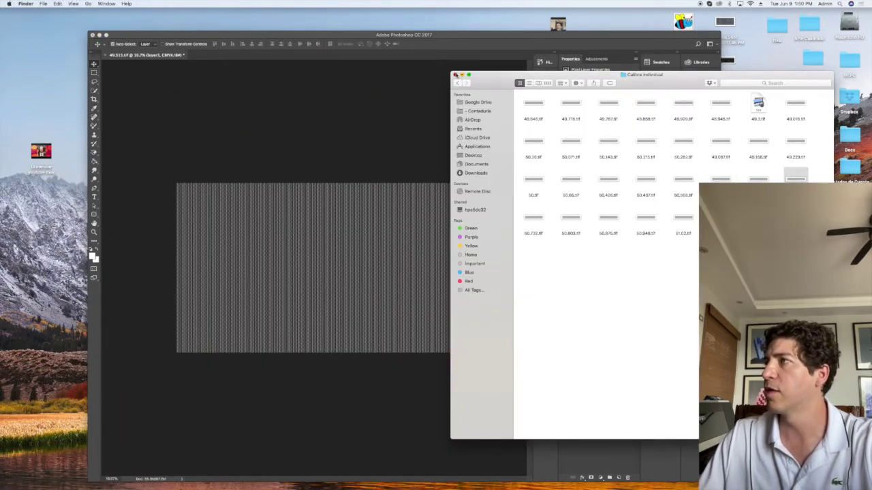
left_click(456, 74)
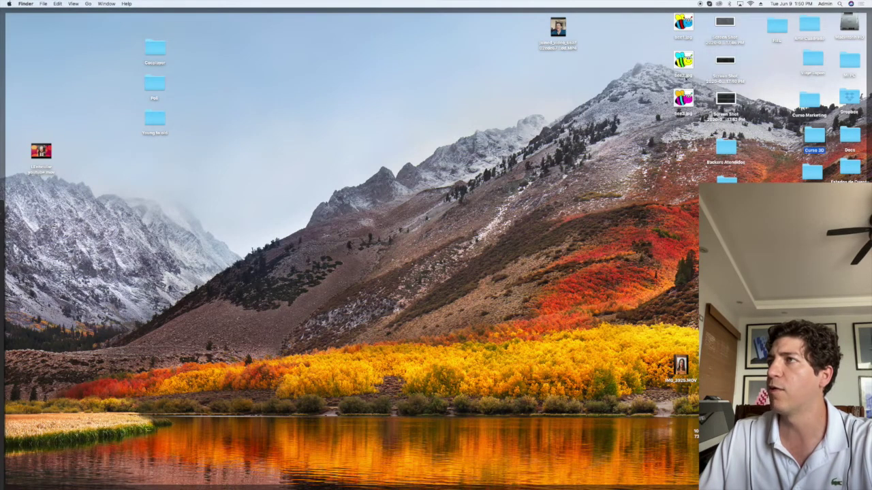
left_click_drag(681, 27, 361, 209)
key("Return")
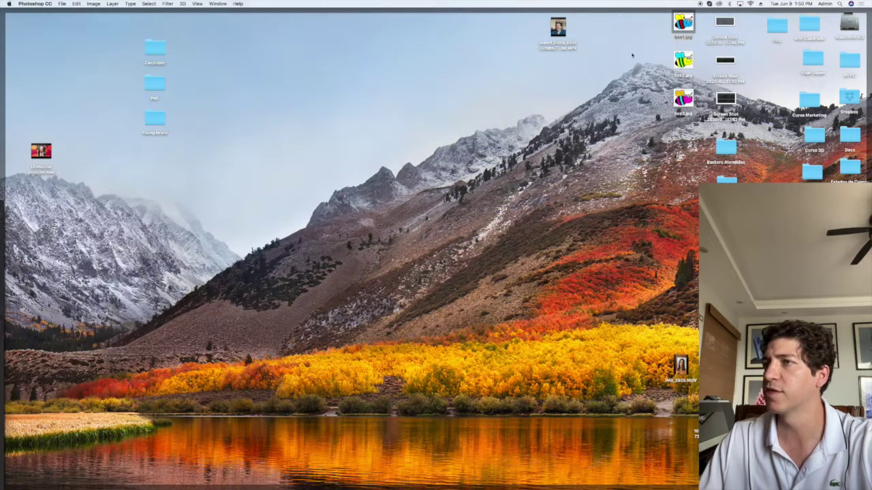
left_click_drag(682, 23, 310, 293)
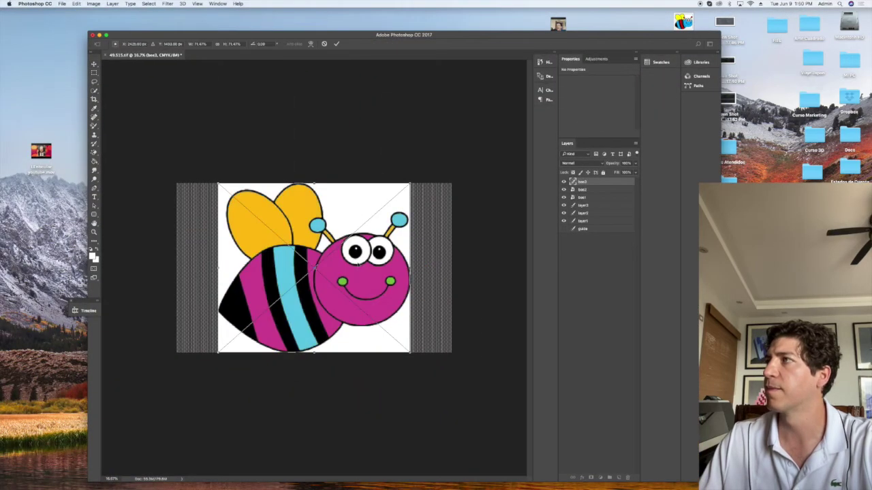
key("Return")
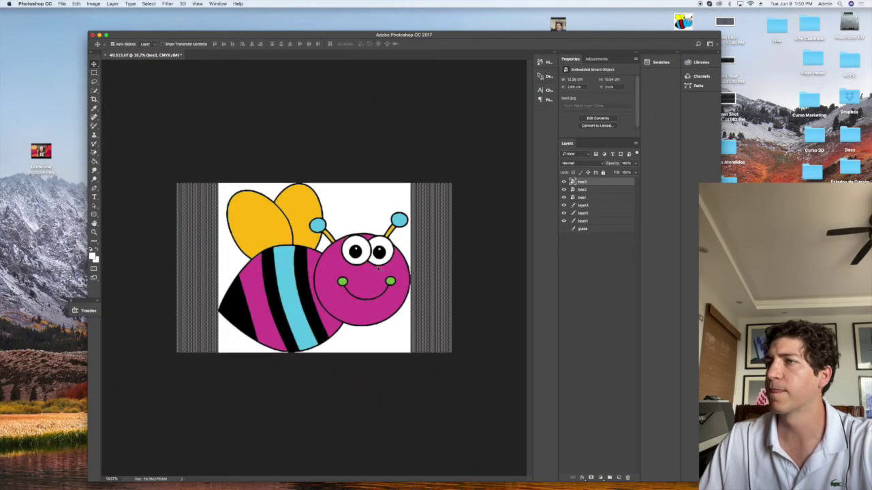
Reorder the bee layers so bee2 sits under layer3, bee3 under layer2 and bee1 under layer1, and isolate bee1 with layer1
left_click_drag(584, 185, 583, 216)
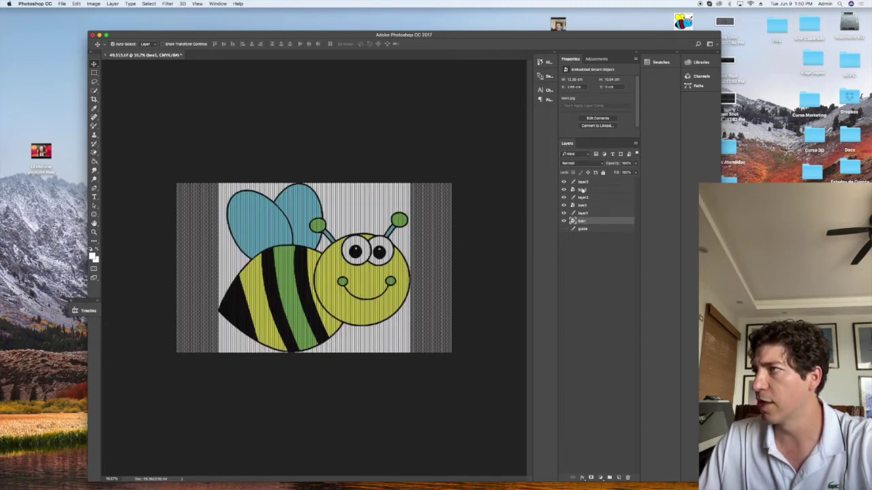
left_click_drag(563, 190, 564, 214)
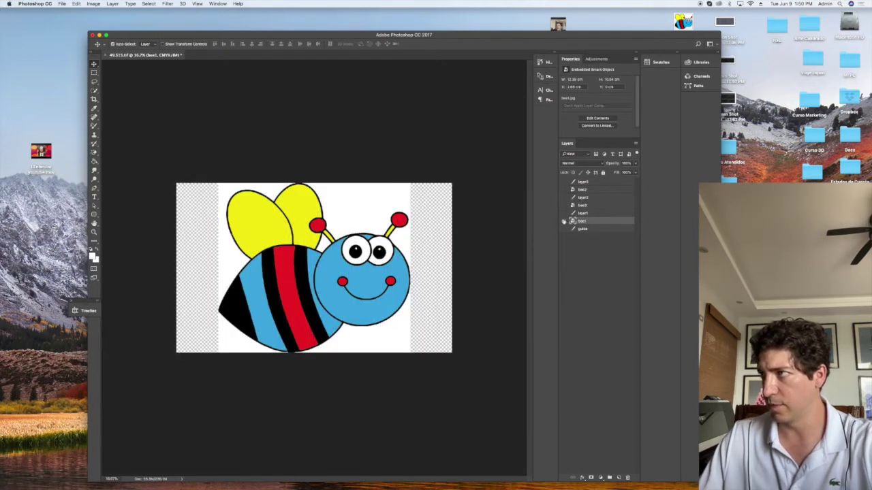
left_click(563, 221)
left_click(563, 213)
left_click(564, 222)
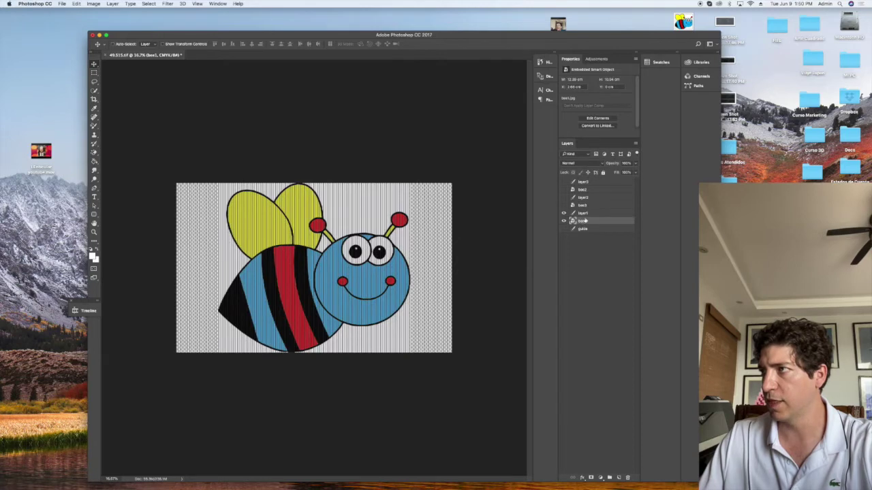
Move bee1 directly above layer1, bee3 above layer2 and bee2 above layer3, and show all six layers
left_click_drag(587, 222, 573, 184)
left_click(563, 205)
left_click(564, 191)
left_click(564, 190)
left_click(564, 205)
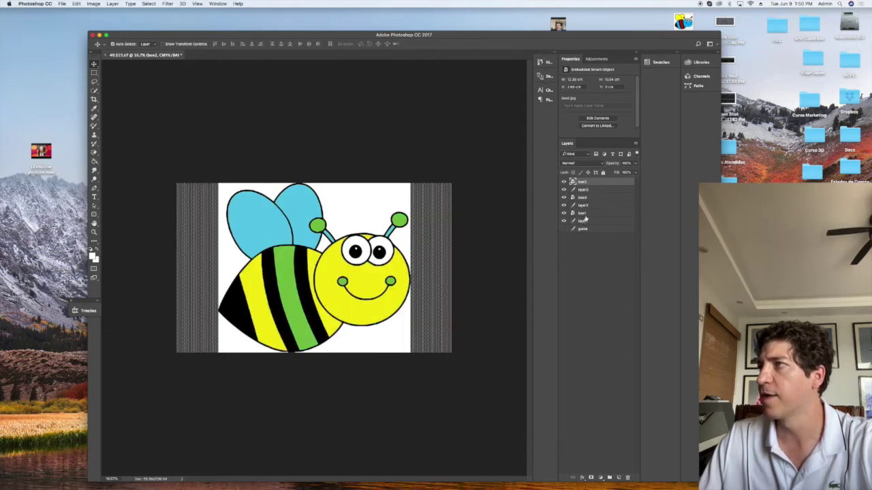
Create clipping masks that clip bee1 to layer1, bee3 to layer2 and bee2 to layer3
left_click(586, 218, "alt")
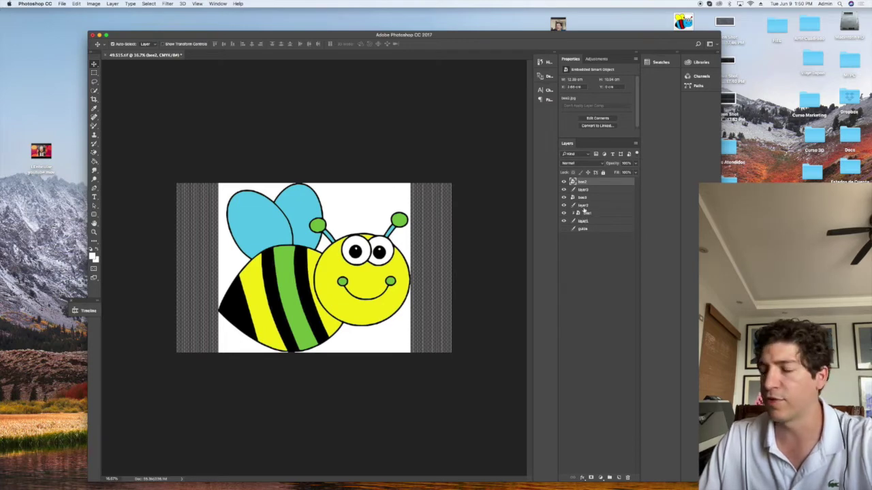
left_click(586, 201, "alt")
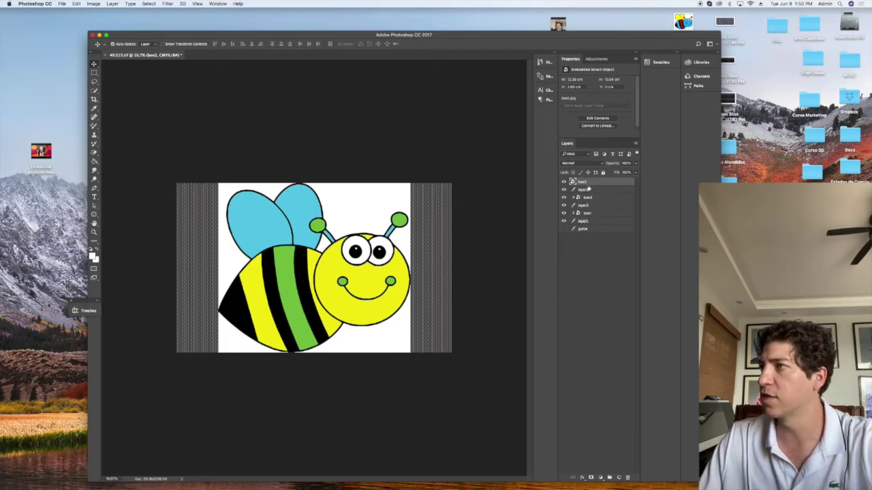
left_click(590, 185, "alt")
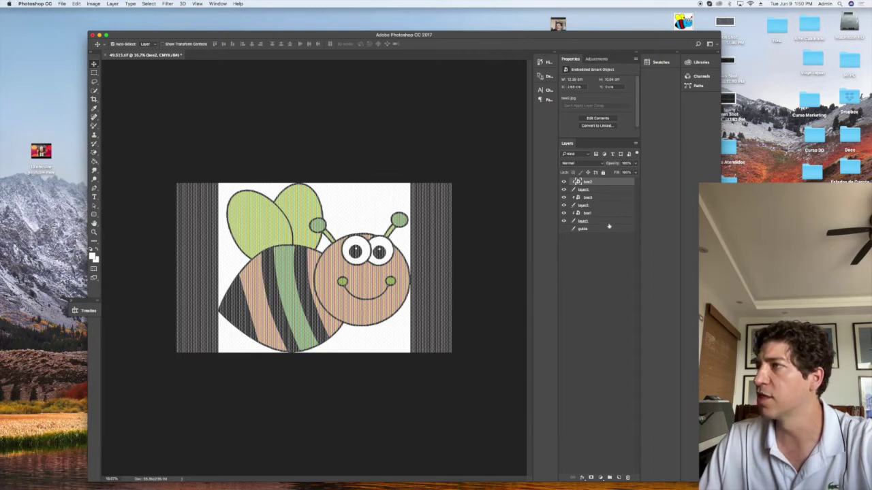
Examine the interlaced strips of the three bee images at pixel level and across the whole picture
key("super+equal")
key("super+equal")
key("super+equal")
key("super+equal")
key("super+equal")
key("super+equal")
key("super+equal")
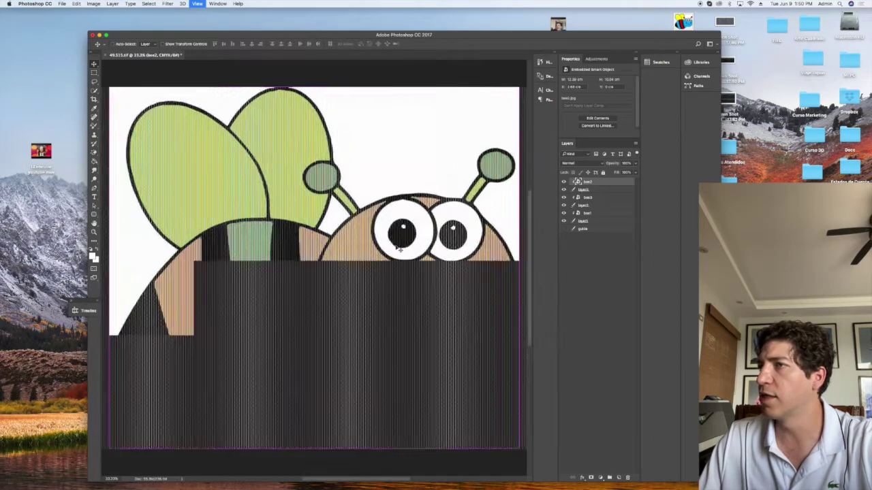
key("super+equal")
key("super+equal")
key("super+equal")
key("super+equal")
key("super+equal")
key("super+equal")
key("super+equal")
key("super+equal")
key("super+equal")
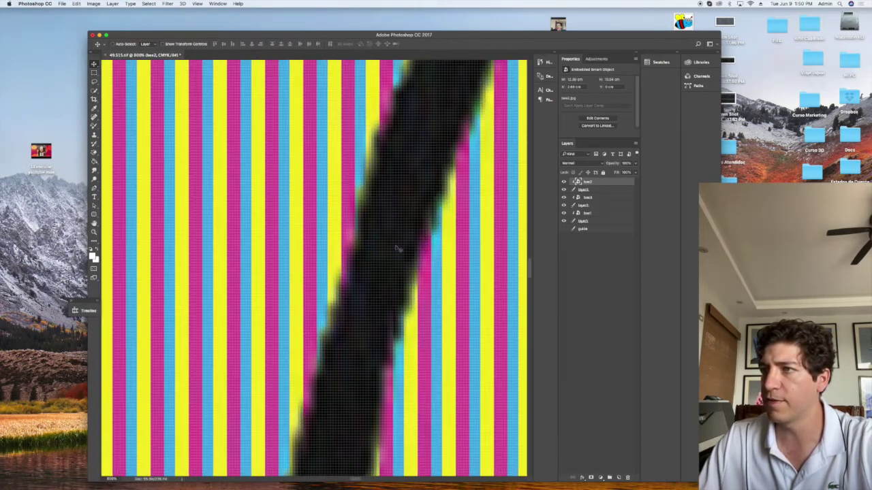
key("super+minus")
key("super+minus")
key("super+minus")
key("super+minus")
key("super+minus")
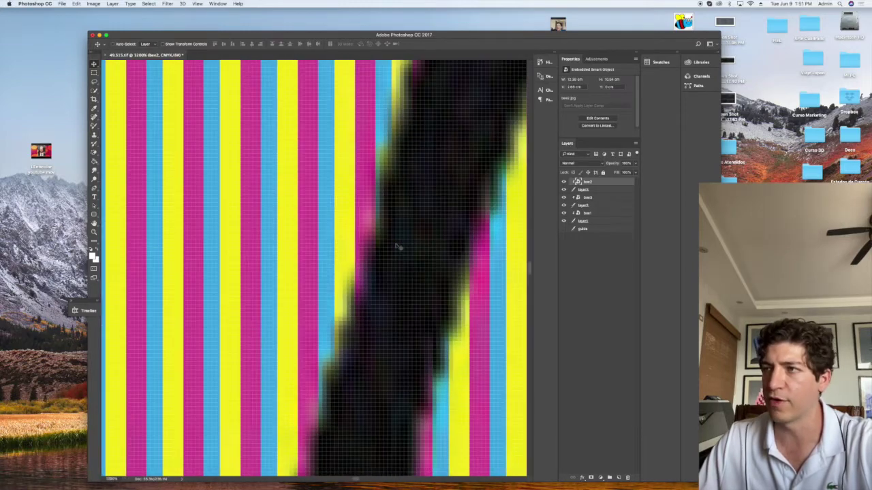
key("super+minus")
key("super+minus")
key("super+minus")
key("super+minus")
key("super+minus")
key("super+minus")
key("super+minus")
key("super+minus")
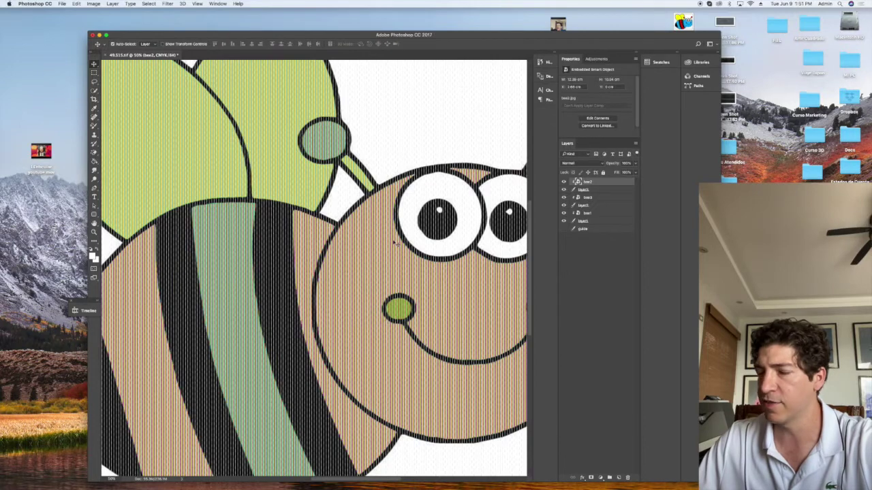
key("super+minus")
key("super+minus")
key("super+minus")
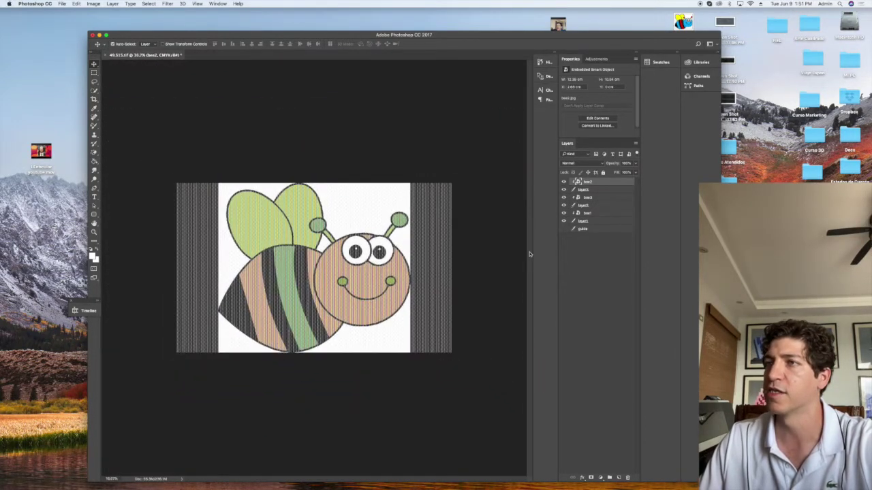
Make a rectangular marquee selection of the full-height lined margin to the left of the bee image
left_click(94, 72)
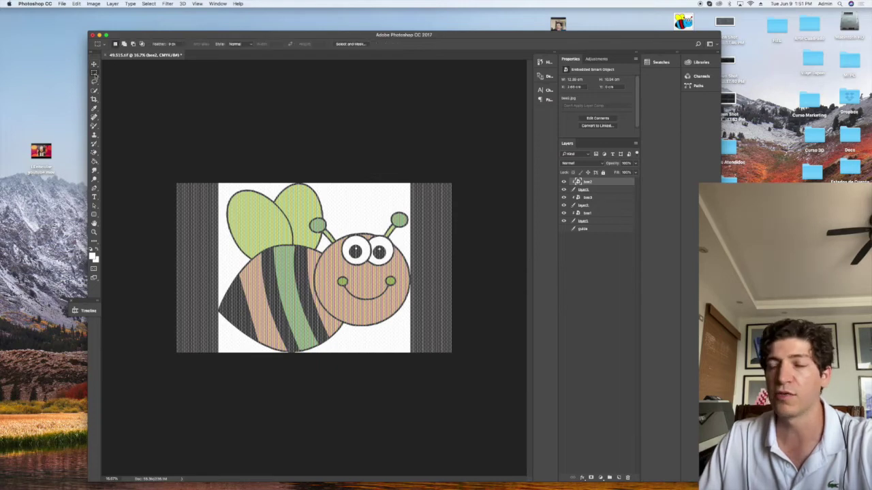
left_click_drag(176, 164, 218, 395)
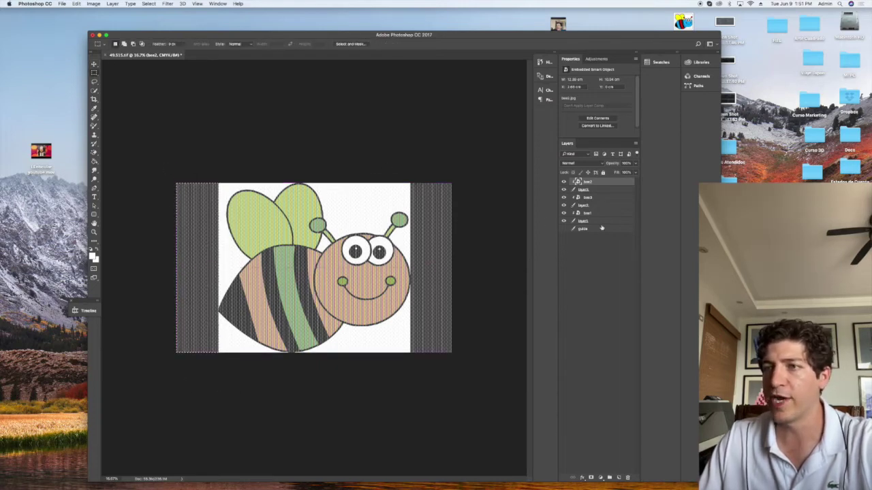
Merge each clipped bee with its line mask: bee2 with layer3, bee3 with layer2, and bee1 with layer1
left_click(609, 190, "shift")
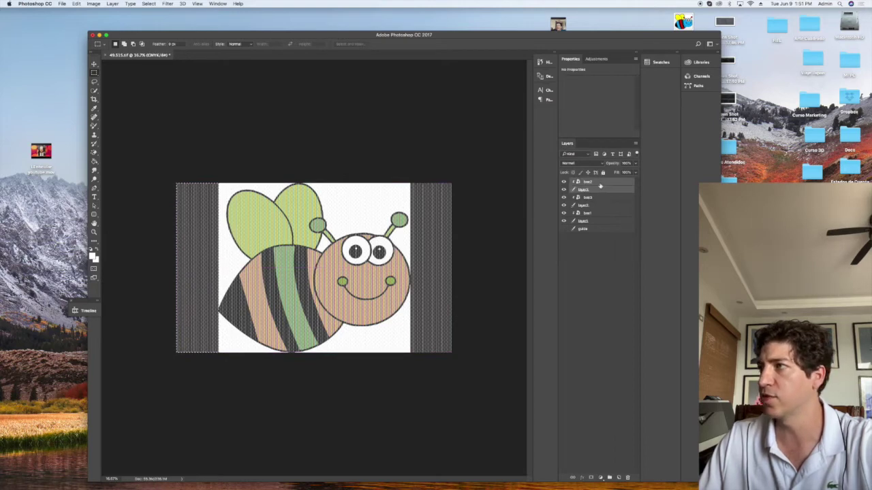
right_click(600, 182)
left_click(620, 378)
left_click(598, 198, "shift")
right_click(596, 193)
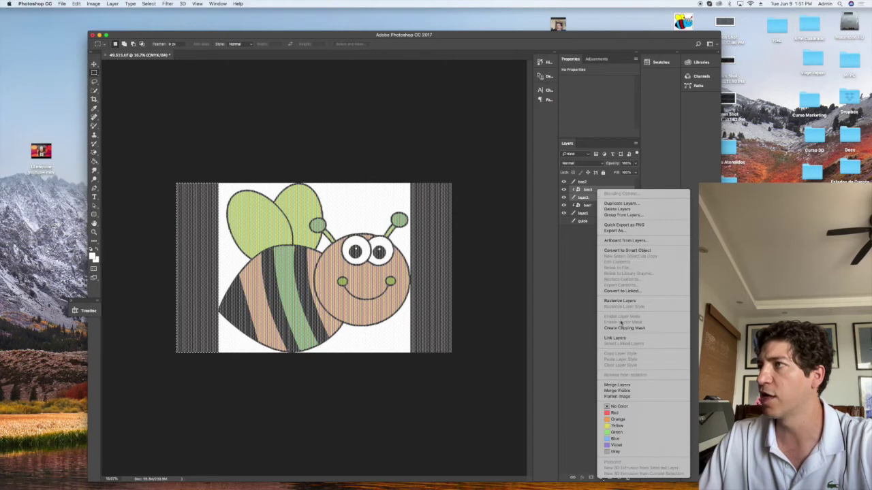
left_click(621, 386)
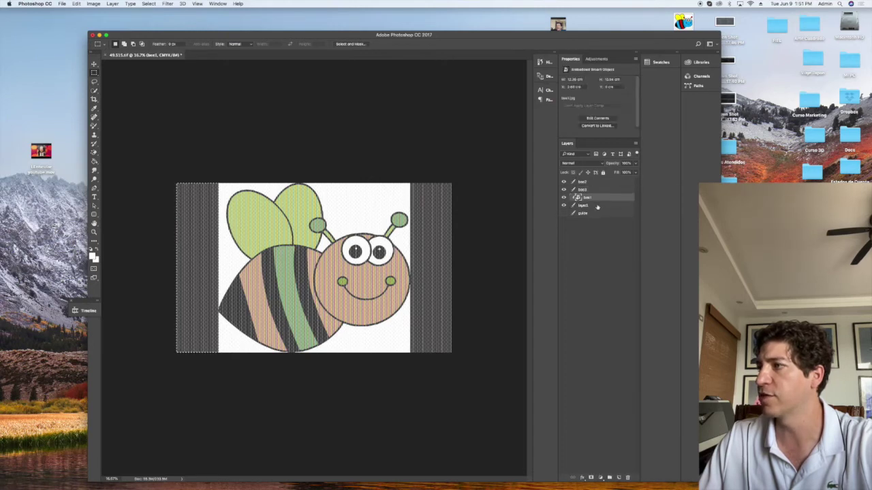
left_click(598, 198, "shift")
right_click(596, 199)
left_click(615, 394)
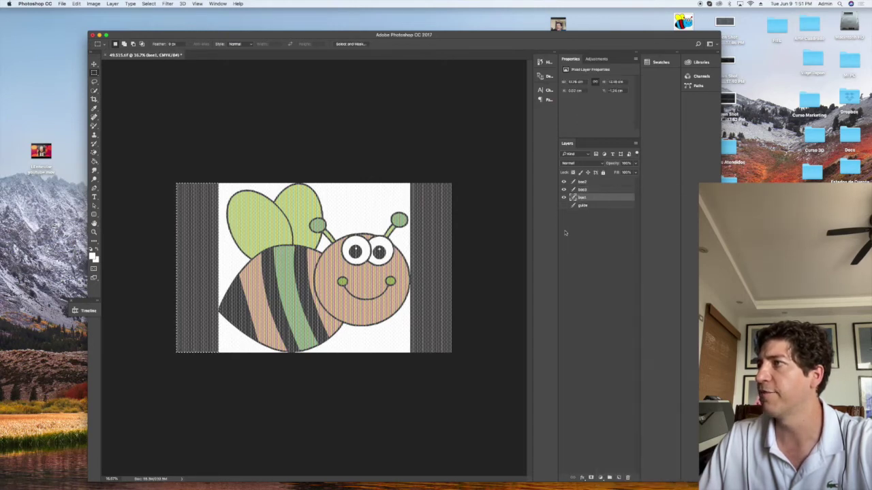
Partly erase the selected lined margin to the left of the bee on the bee1 layer, enlarging the soft eraser brush
mouse_move(175, 164)
left_mouse_down()
mouse_move(195, 325)
mouse_move(184, 310)
mouse_move(215, 384)
mouse_move(214, 375)
left_mouse_up()
left_click(94, 152)
left_click(126, 151)
right_click(198, 195)
left_click_drag(243, 212, 268, 213)
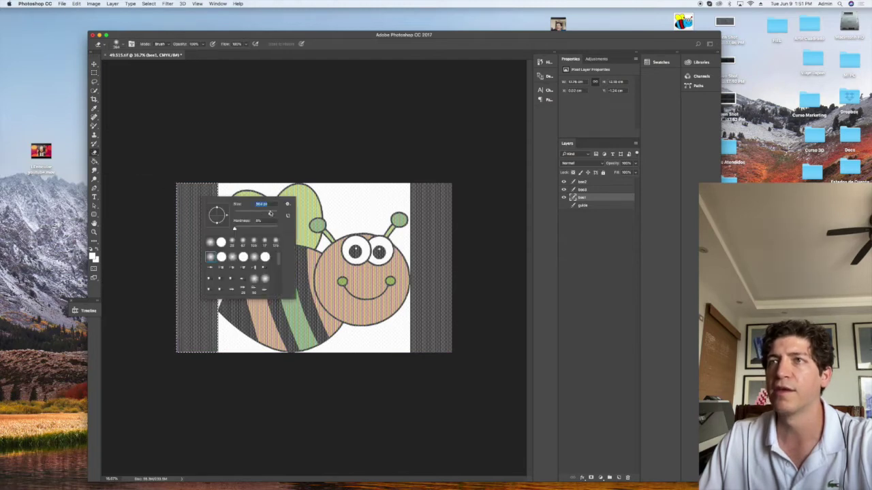
left_click(274, 178)
left_click_drag(215, 190, 231, 211)
right_click(230, 211)
left_click_drag(295, 227, 306, 227)
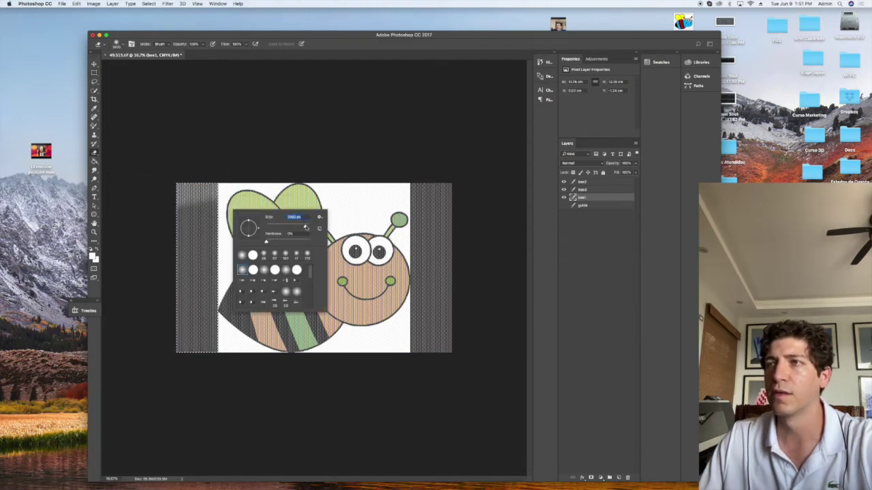
left_click(592, 190)
left_click(594, 186, "alt")
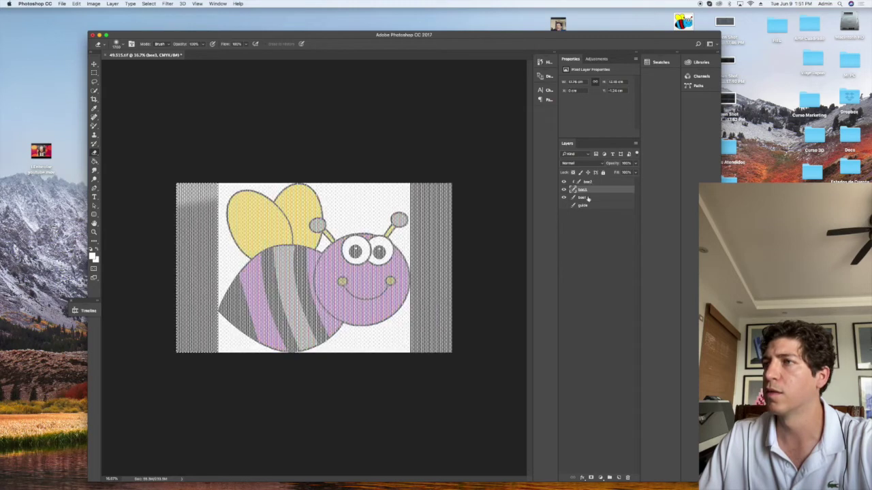
key("super+z")
left_click(592, 183)
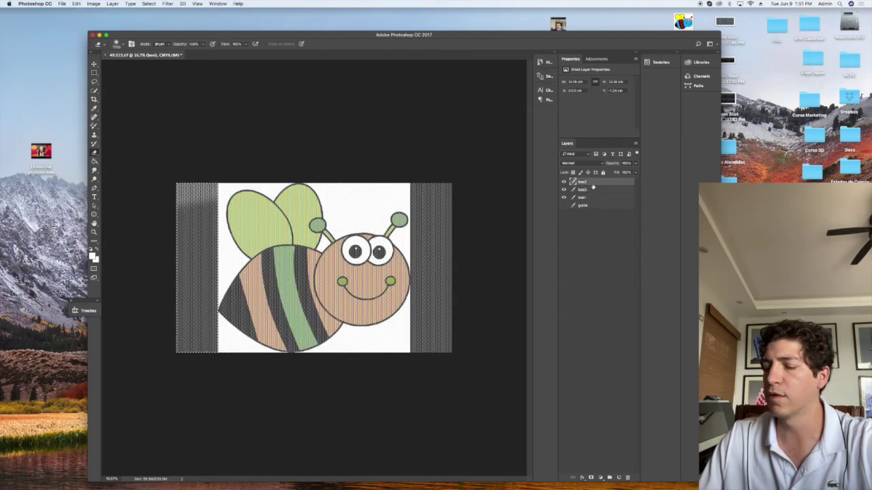
left_click(591, 200, "alt")
key("super+z")
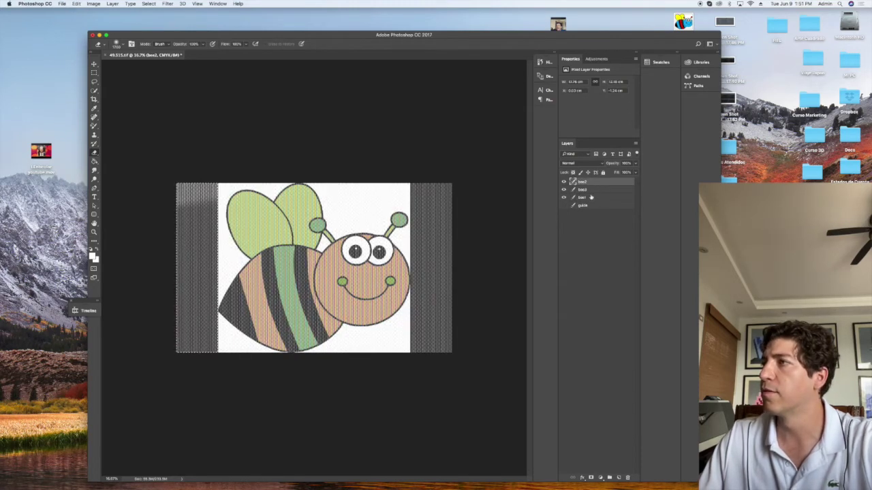
Try to erase the margin on the bee1, bee2 and bee3 layers at once
left_click(590, 196, "shift")
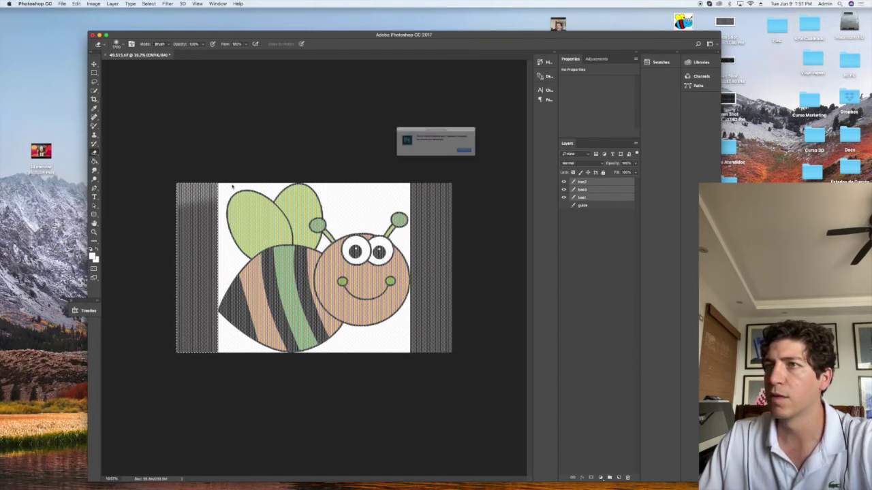
left_click(489, 158)
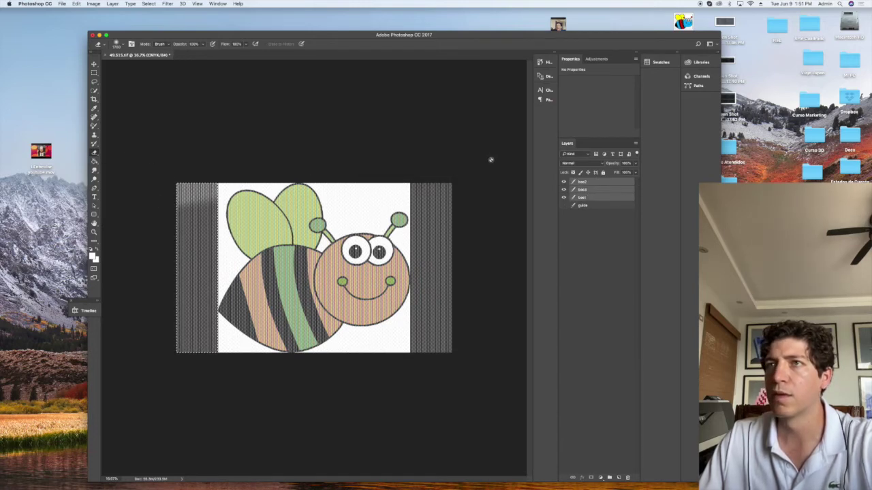
left_click(95, 73)
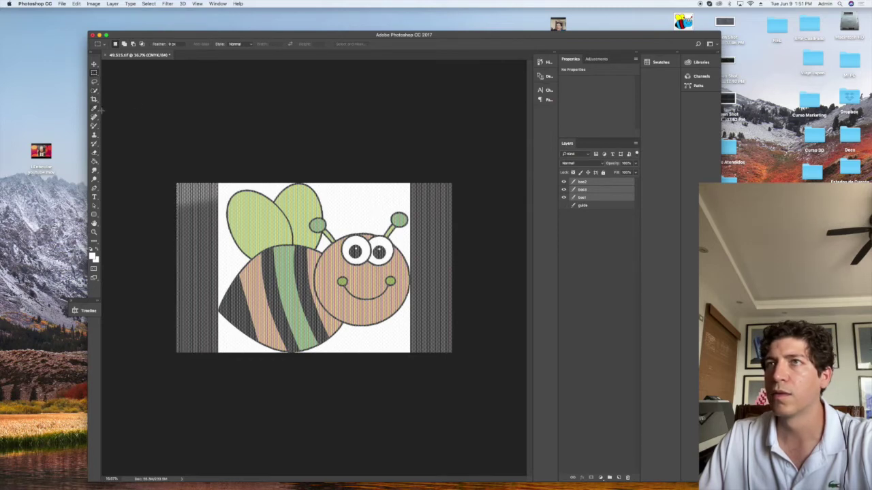
left_click(94, 152)
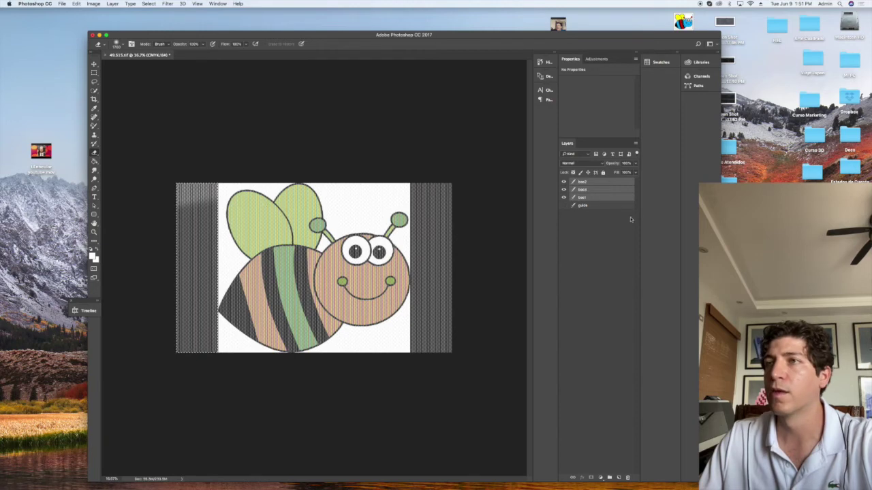
Erase the selected margin to the left of the bee on bee2, bee3 and bee1 in turn with a large hard round eraser
left_click(583, 182)
right_click(287, 239)
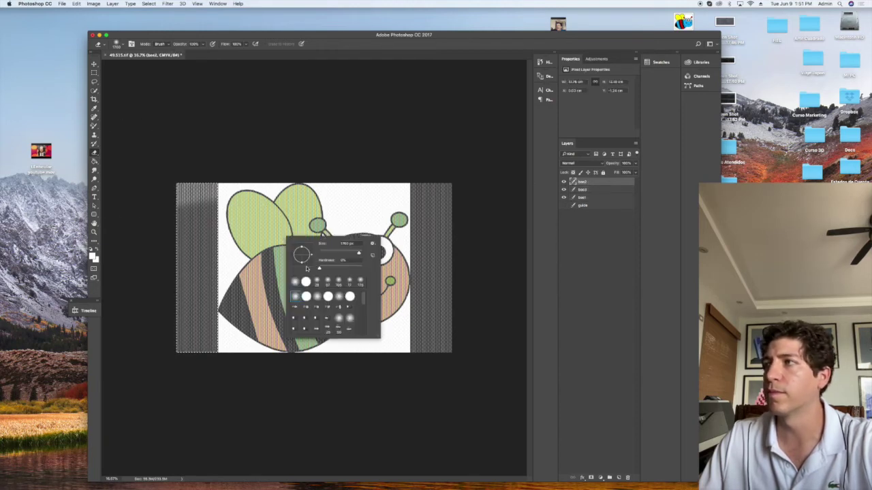
mouse_move(183, 205)
left_mouse_down()
mouse_move(182, 245)
mouse_move(185, 207)
mouse_move(220, 318)
mouse_move(246, 236)
mouse_move(179, 269)
mouse_move(189, 191)
left_mouse_up()
left_click(587, 188)
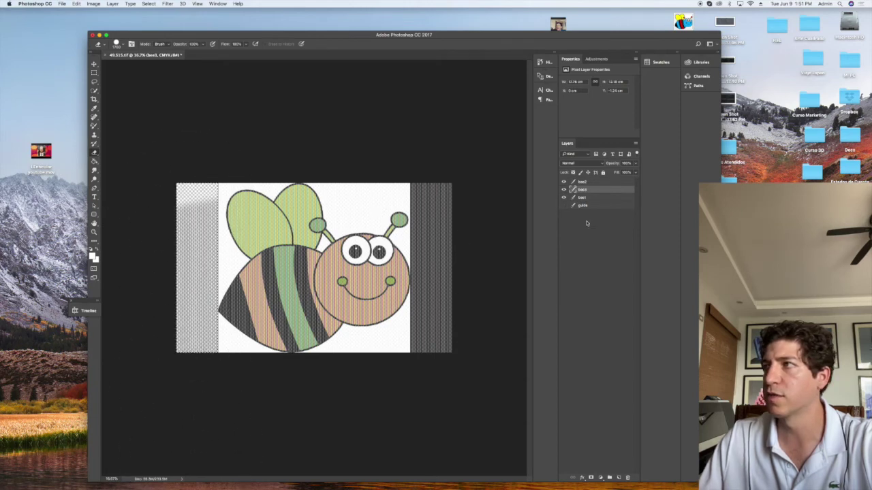
left_click(588, 198)
left_click_drag(179, 321, 191, 212)
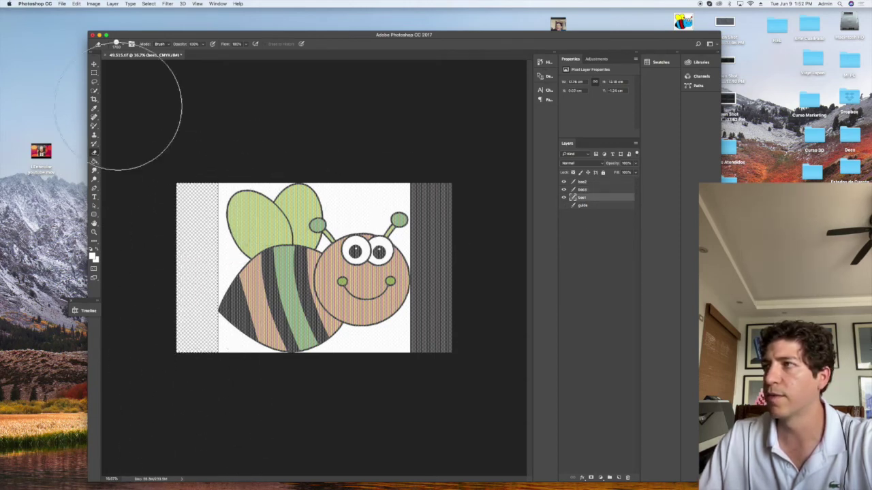
Marquee-select the lined margin to the right of the bee and erase it on bee1, bee3 and bee2 in turn
left_click(94, 72)
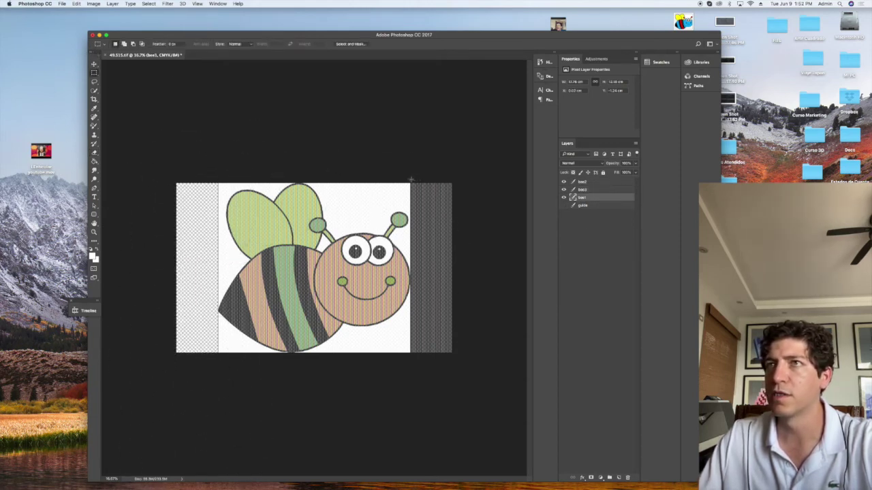
left_click_drag(410, 181, 471, 350)
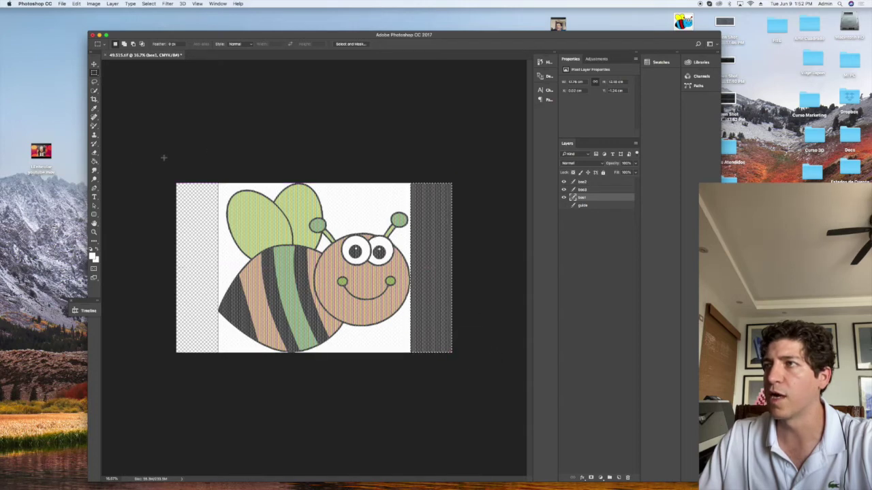
left_click(94, 151)
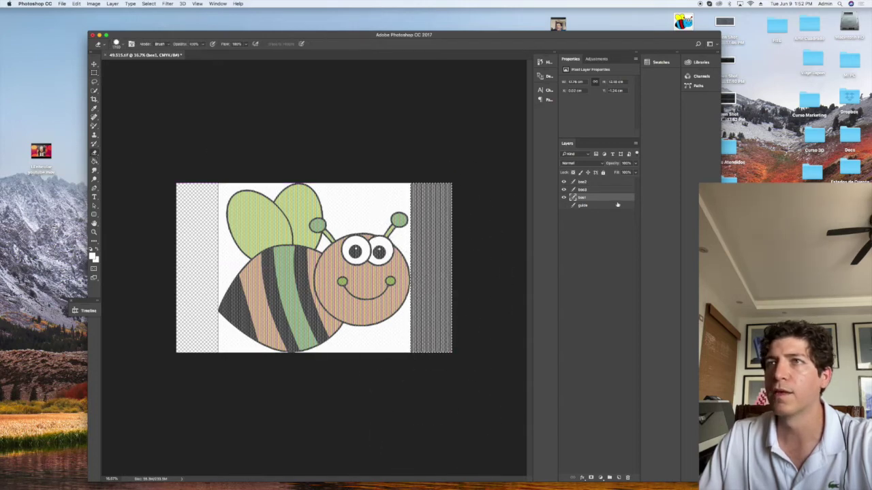
left_click(579, 190)
mouse_move(470, 198)
left_mouse_down()
mouse_move(421, 416)
mouse_move(443, 183)
mouse_move(413, 344)
mouse_move(437, 204)
left_mouse_up()
left_click(584, 182)
left_click(94, 72)
left_click(94, 99)
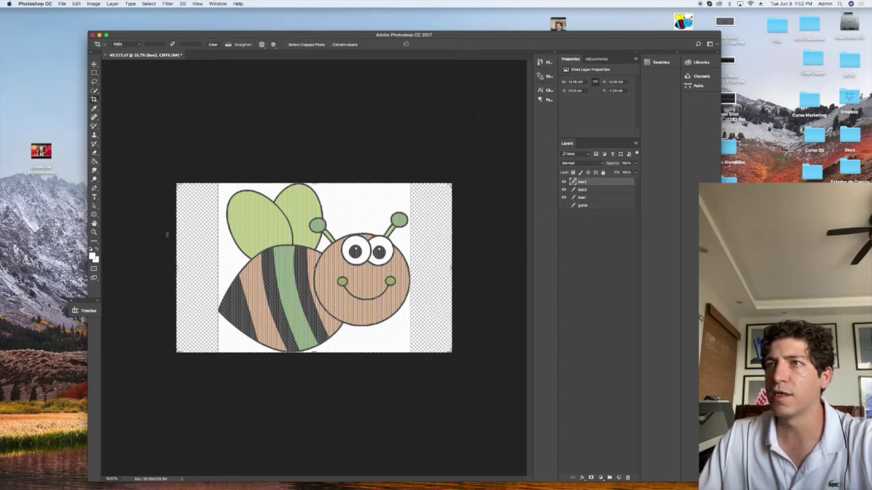
left_click_drag(176, 268, 195, 267)
left_click_drag(434, 270, 416, 268)
left_click_drag(310, 193, 309, 188)
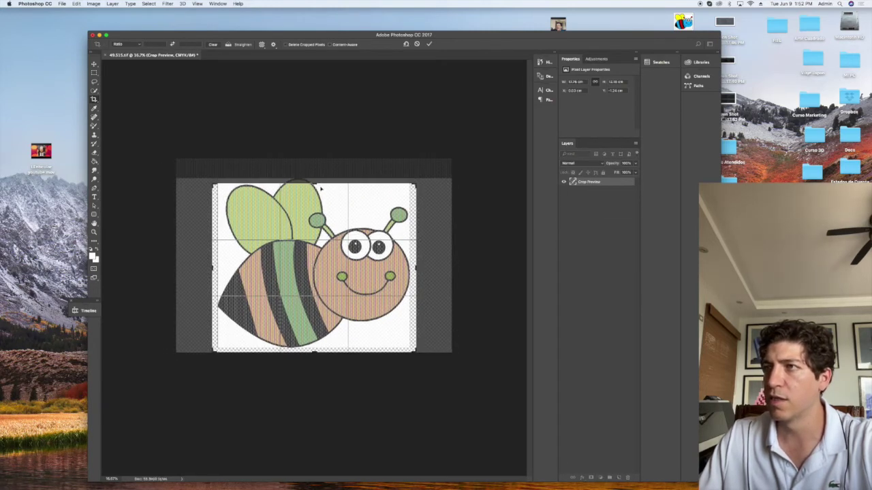
key("Escape")
Crop the canvas to a narrow border around the bee image, trimming both sides and extending it slightly above and below
left_click(212, 191)
left_click_drag(176, 270, 195, 268)
left_click_drag(435, 269, 418, 269)
left_click_drag(314, 184, 314, 181)
left_click_drag(315, 357, 316, 361)
key("Return")
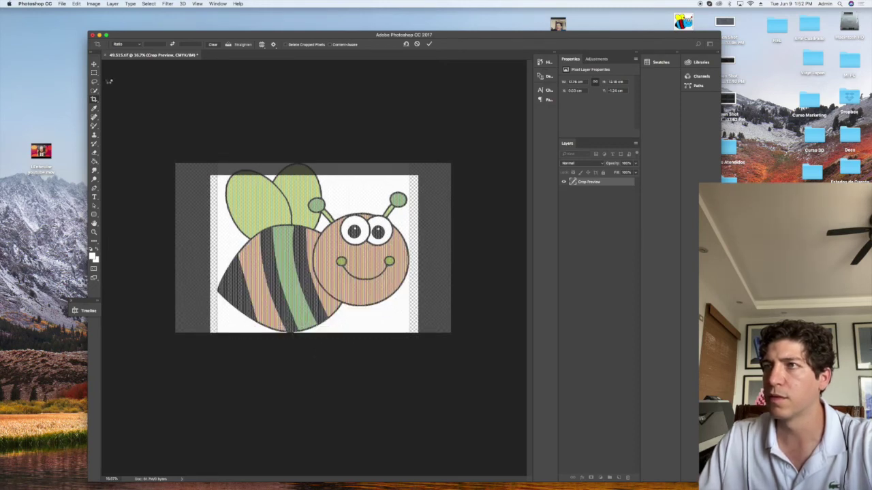
key("Return")
Marquee-select the lined strip above the bee image and erase it on bee2, bee3 and bee1 in turn
left_click(94, 72)
left_click_drag(210, 172, 440, 182)
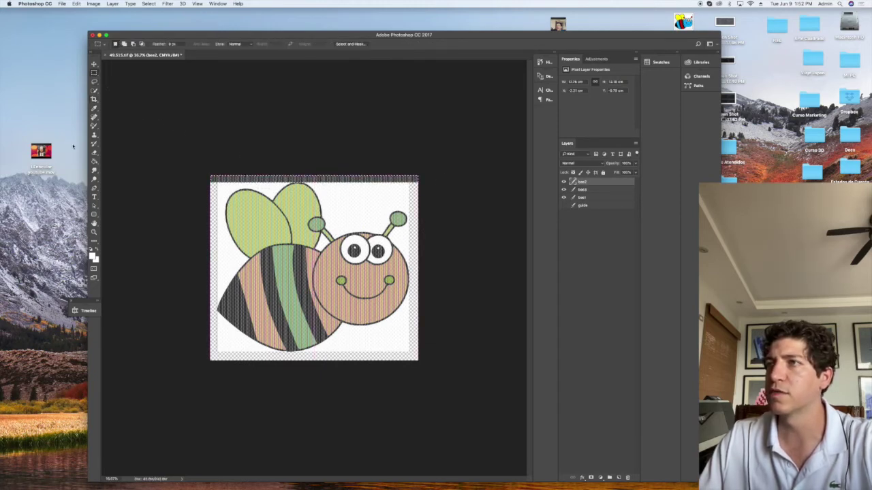
left_click(94, 153)
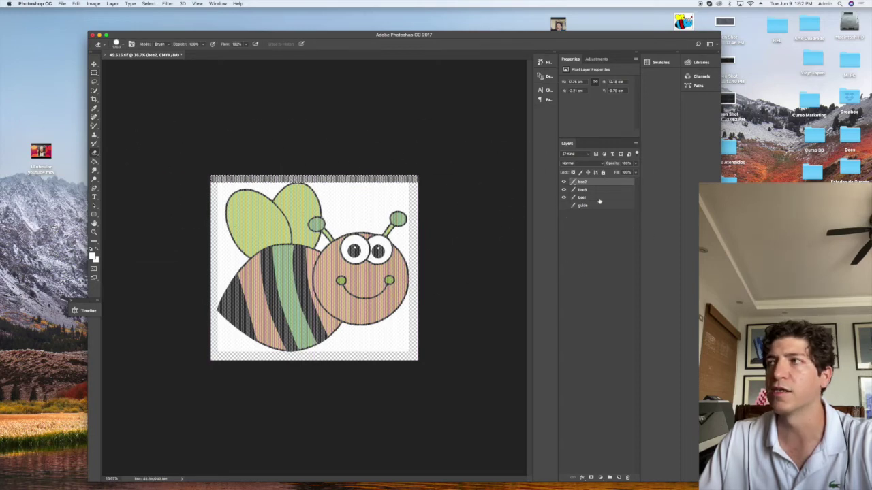
left_click(592, 190)
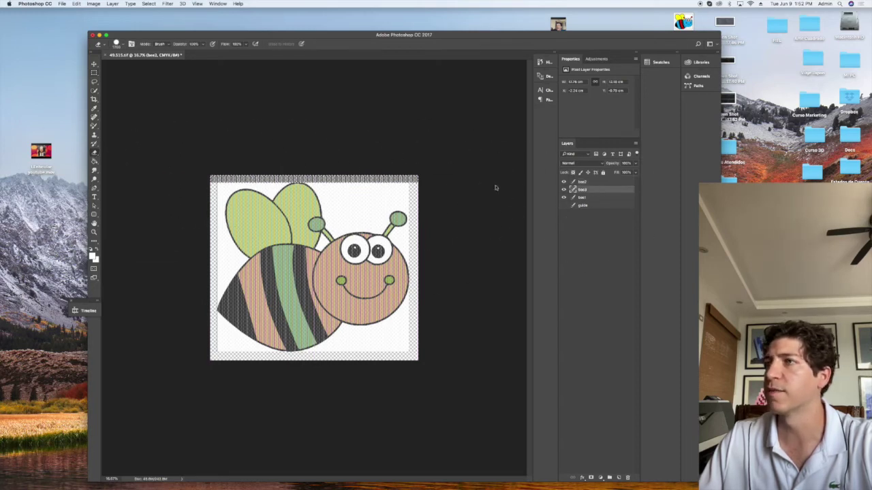
left_click(584, 197)
key("m")
Show the guide layer and stretch it down to the canvas's lower edge with Free Transform, checking the interlaced lines up close
left_click(564, 205)
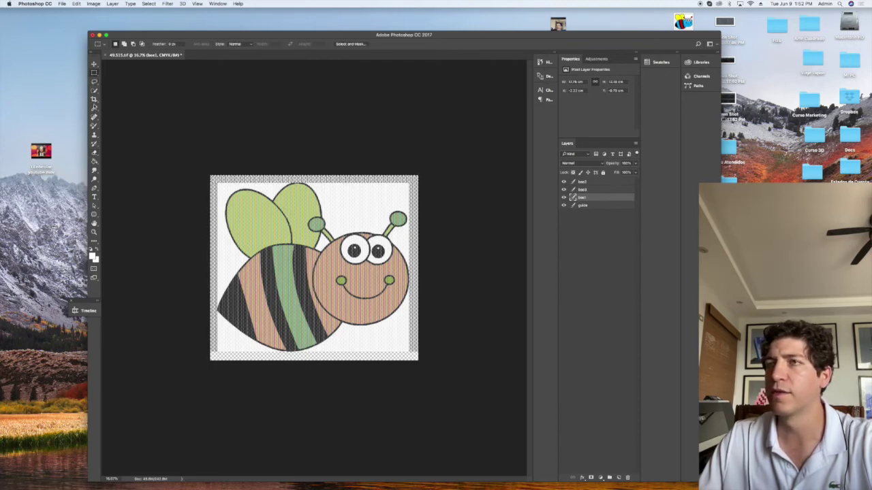
left_click(585, 205)
right_click(381, 179)
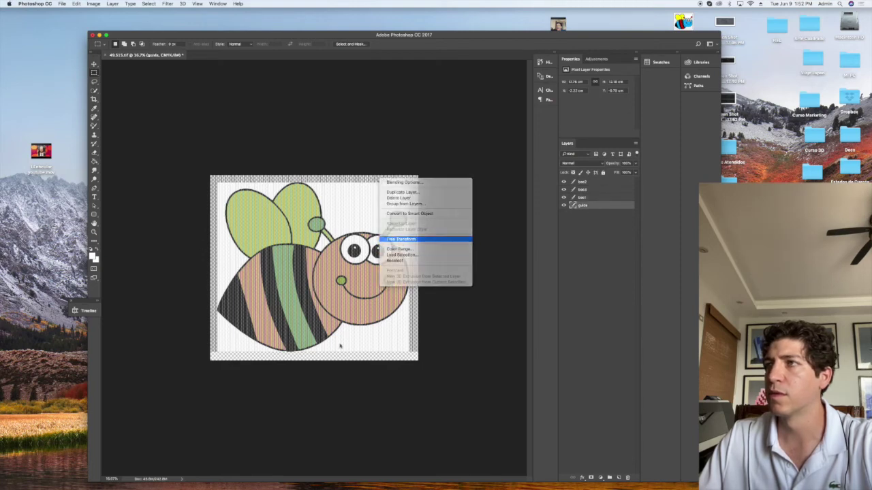
left_click(401, 239)
left_click_drag(313, 359, 314, 361)
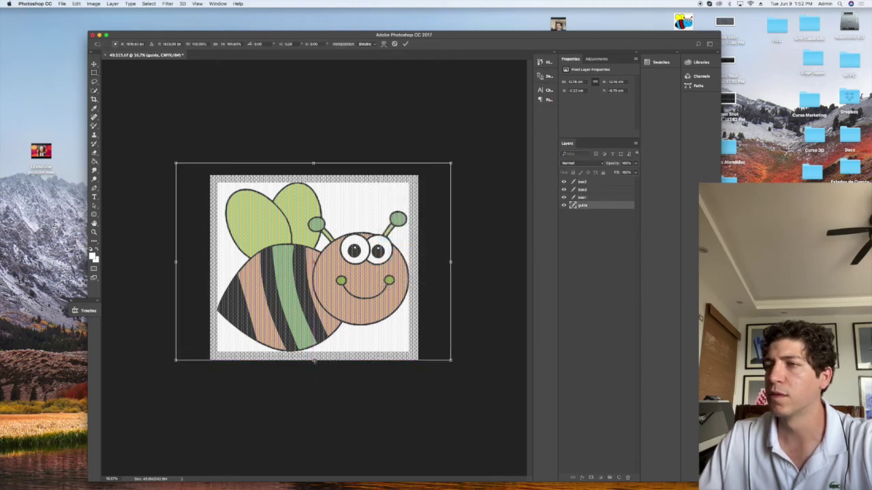
key("Return")
key("super+plus")
key("super+plus")
key("super+plus")
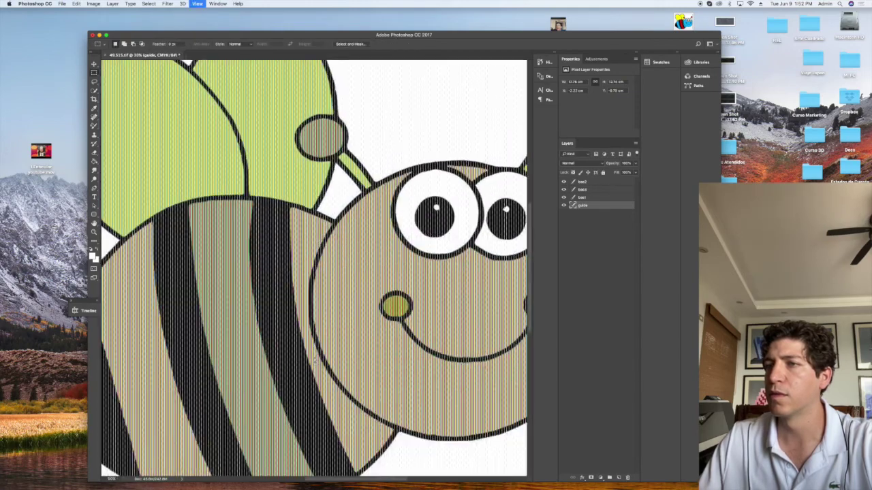
key("super+minus")
key("super+minus")
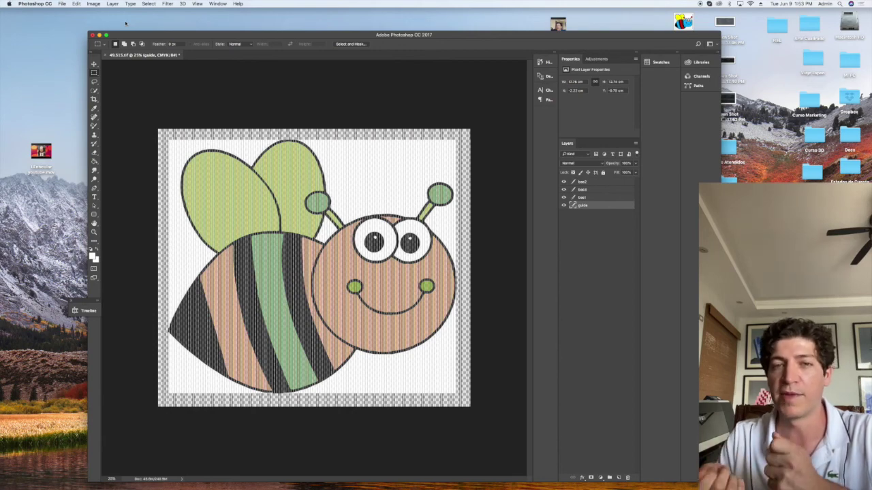
Print the interlaced bee image together with its border of guide lines
left_click(61, 3)
left_click(99, 186)
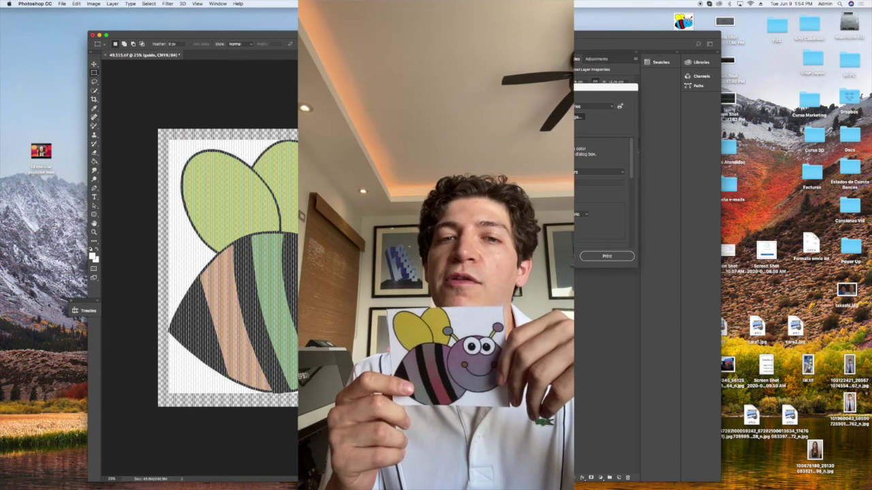
left_click(601, 252)
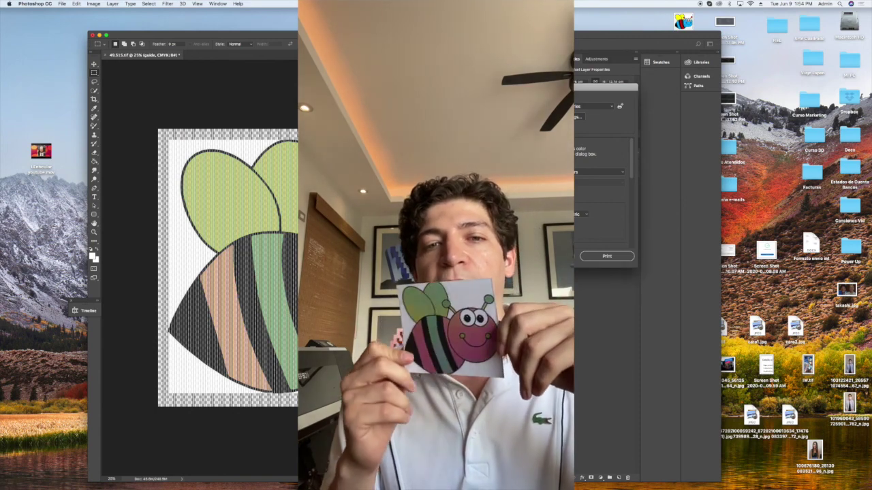